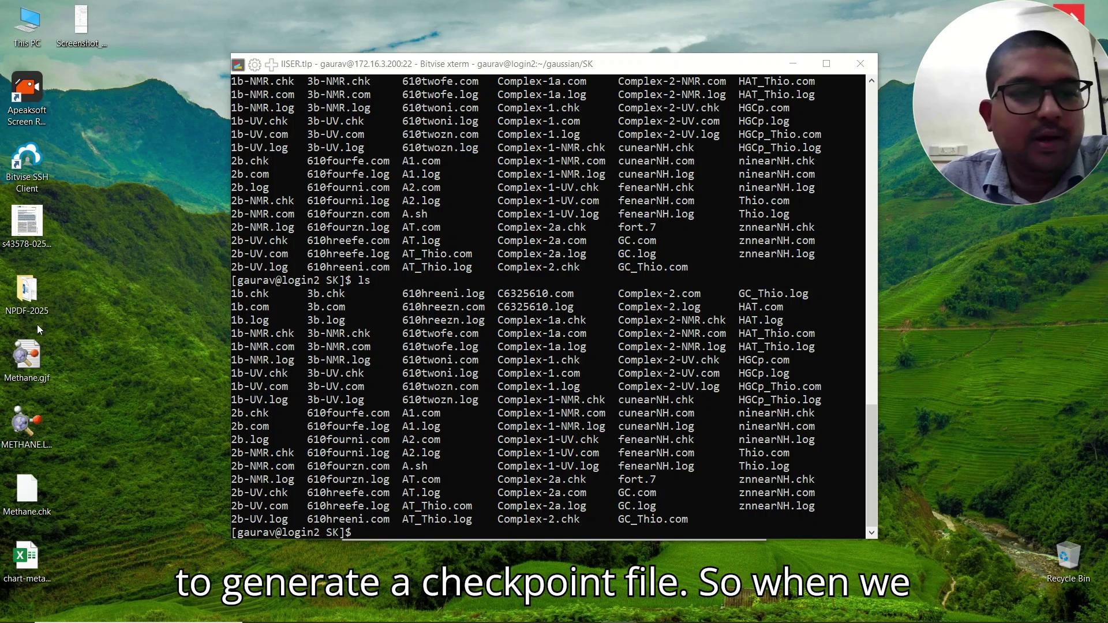
right_click(14, 362)
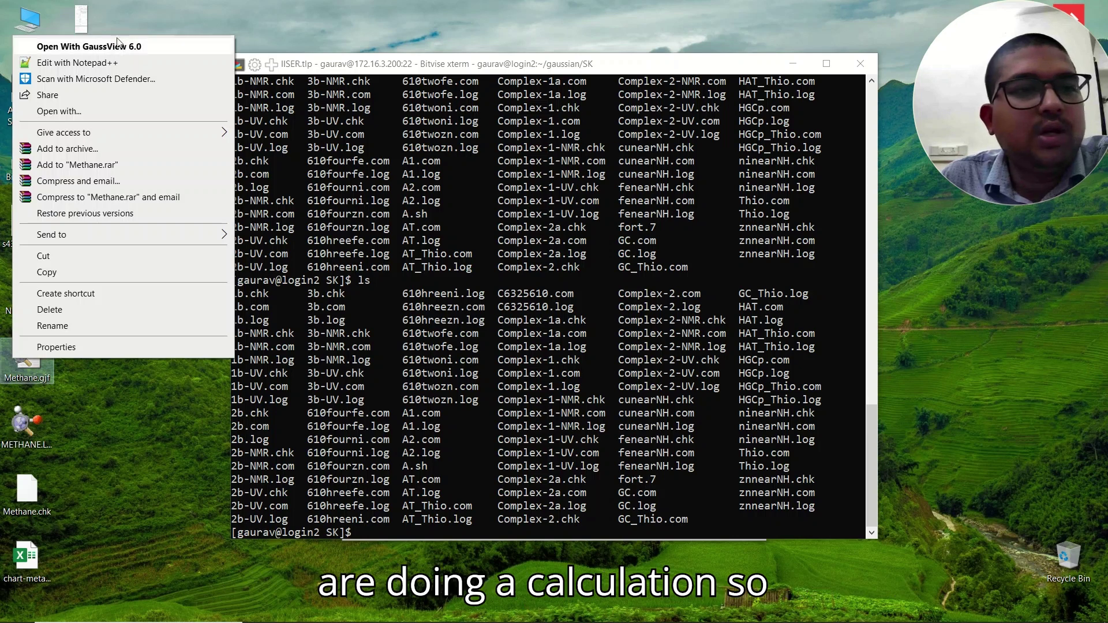
click(113, 64)
click(316, 73)
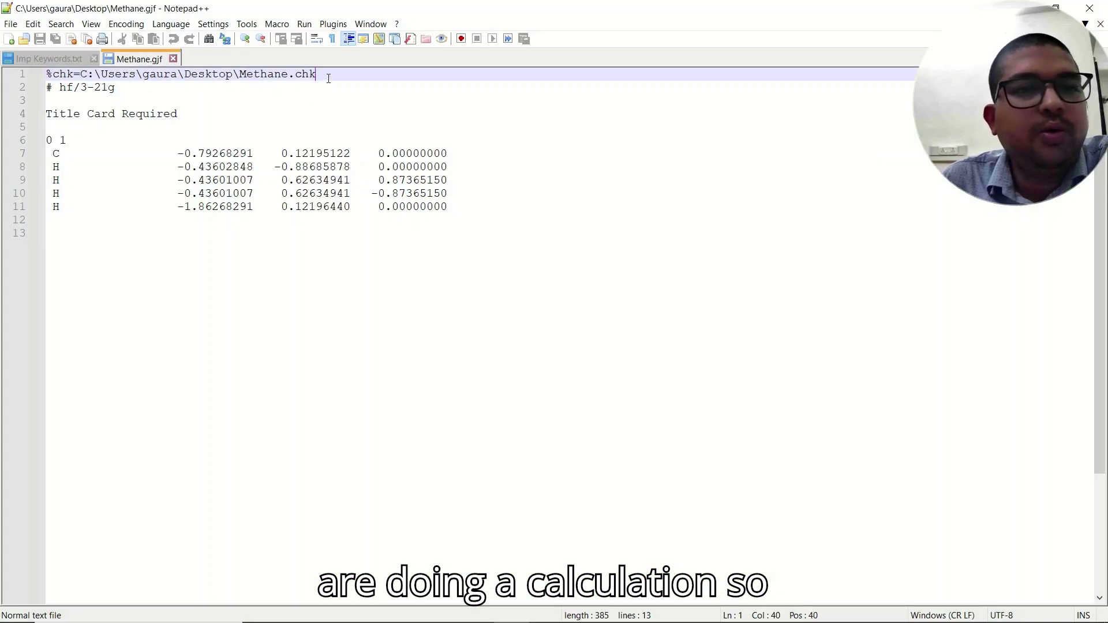
drag(316, 74, 241, 74)
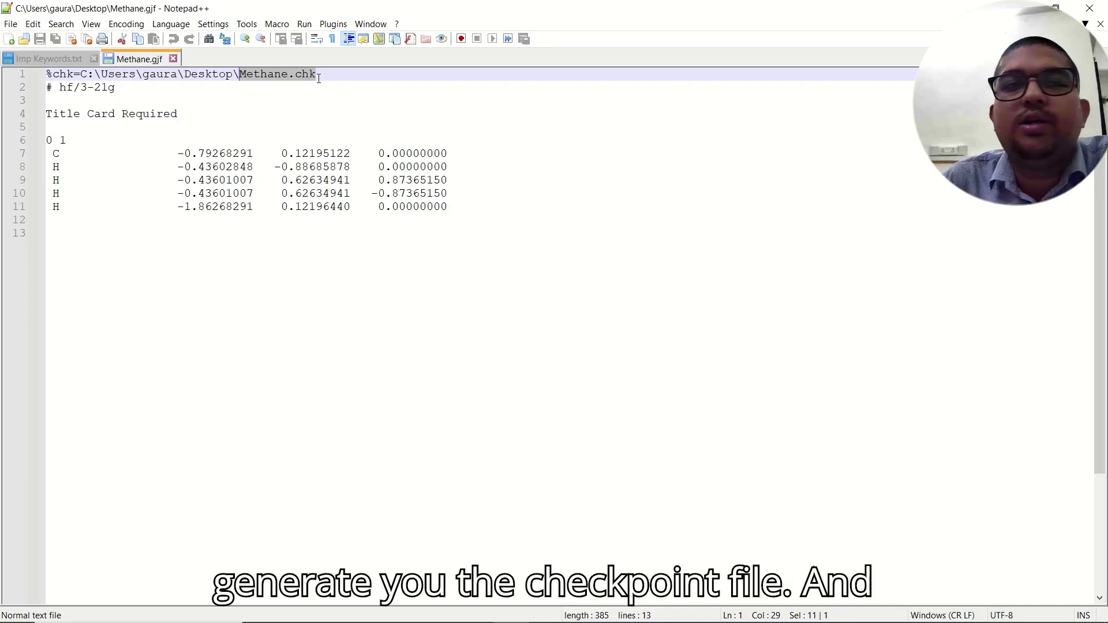
click(173, 59)
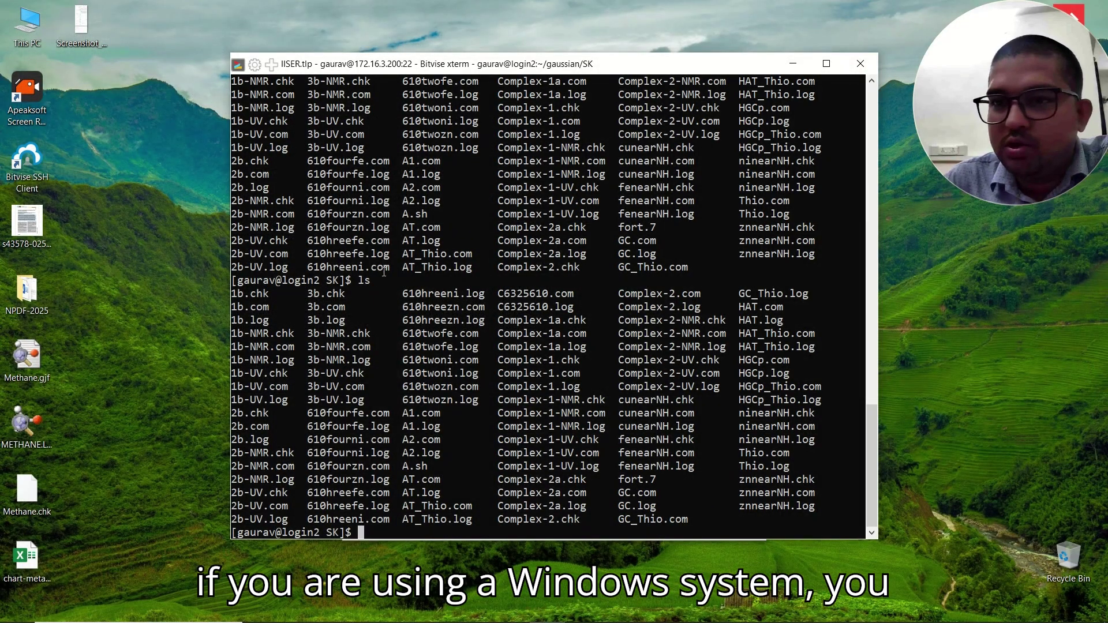
right_click(33, 498)
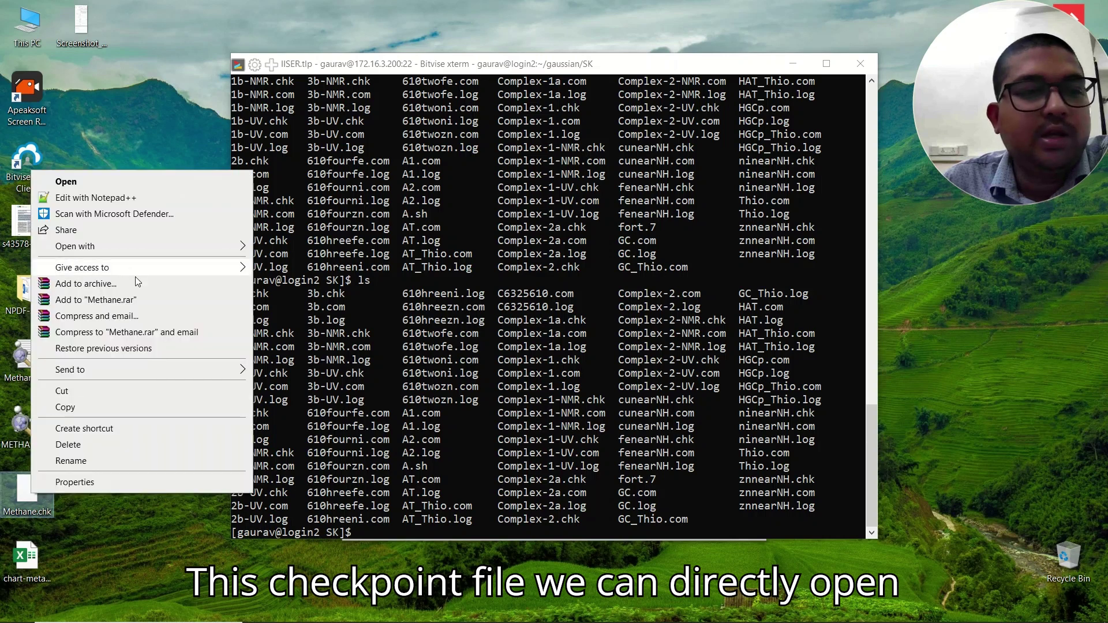
mouse_move(211, 248)
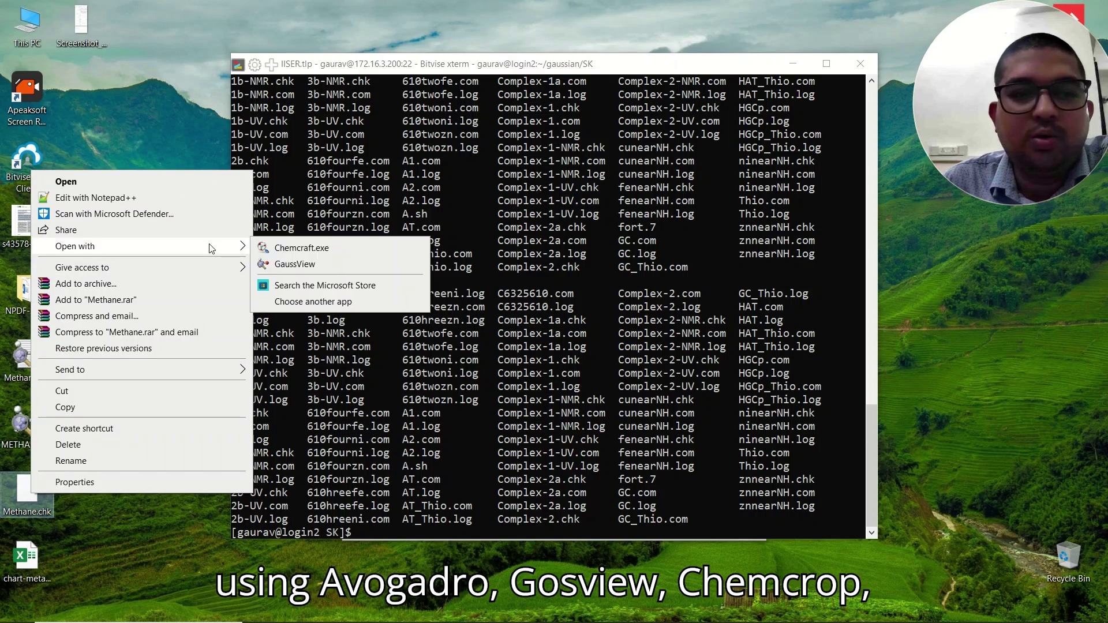
click(290, 266)
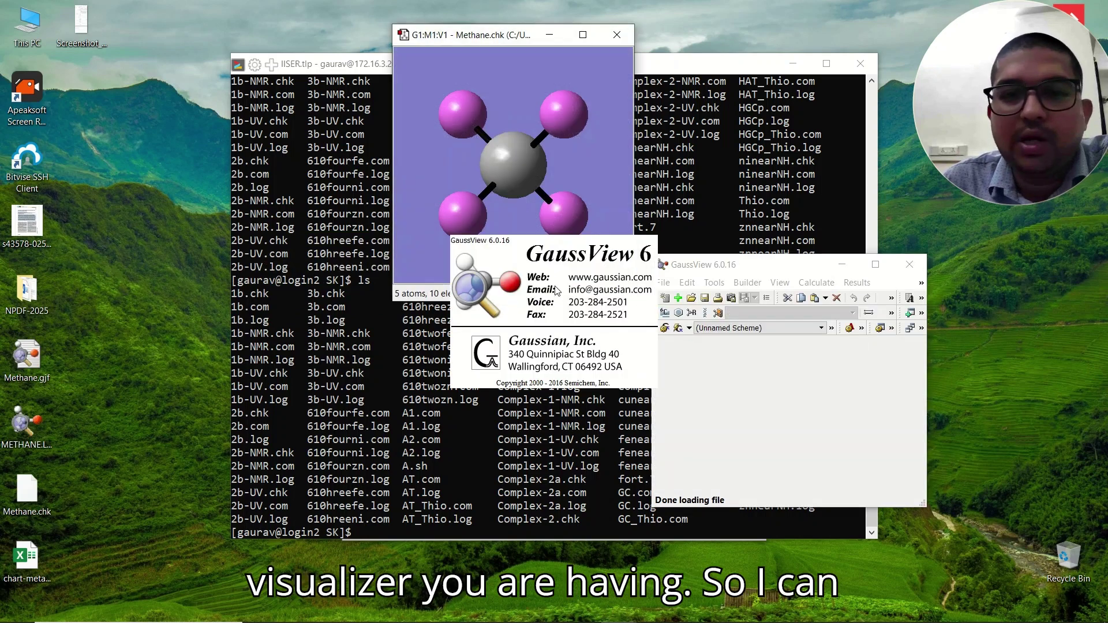
drag(532, 180, 558, 157)
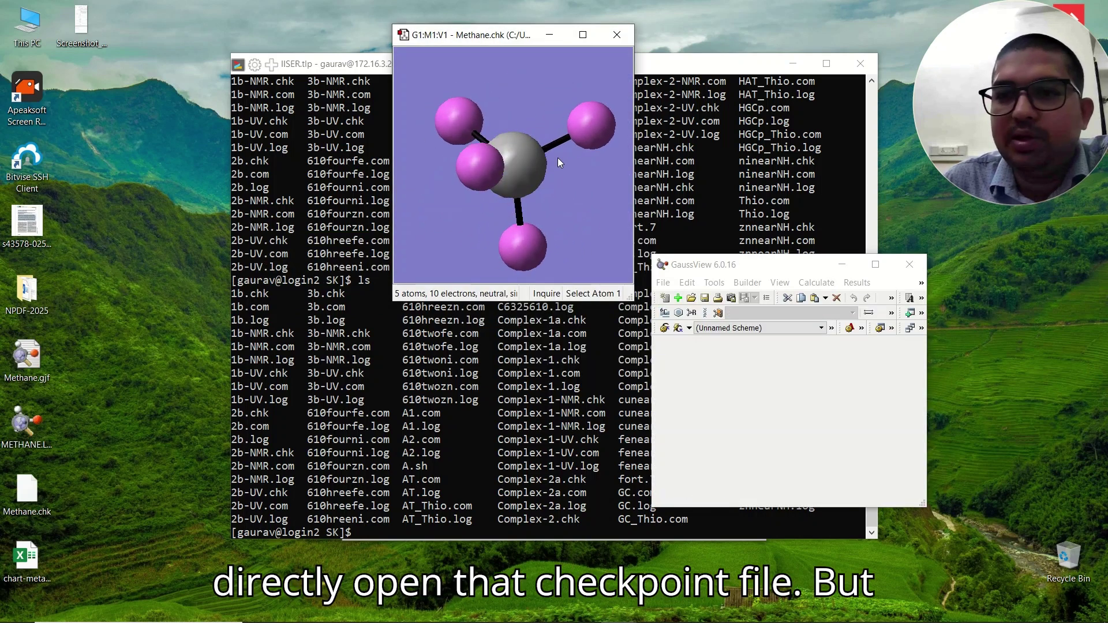
click(921, 265)
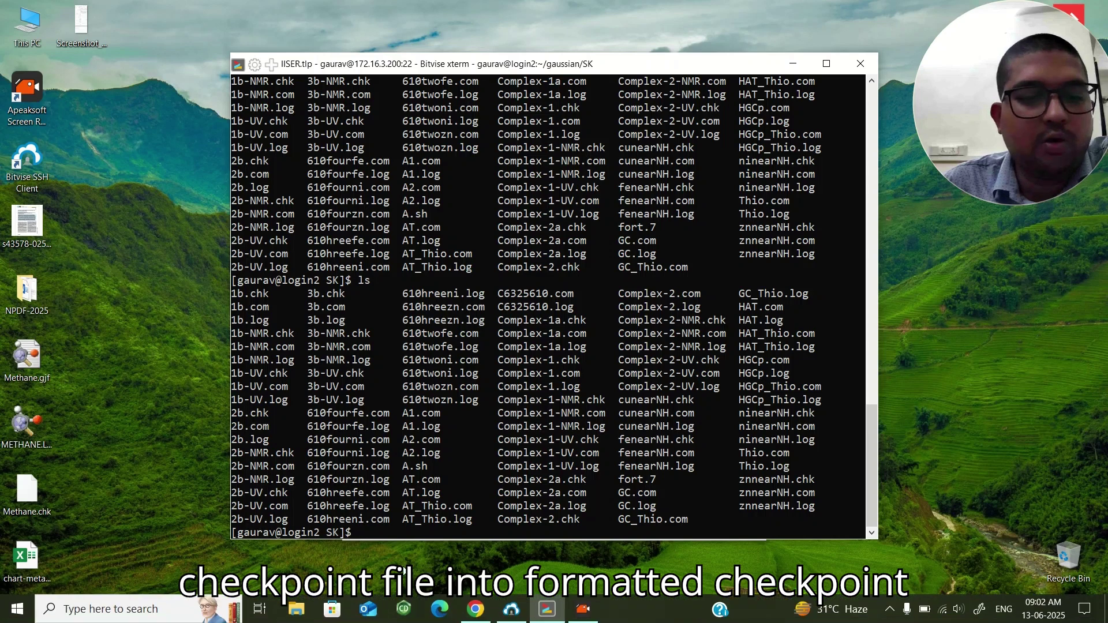
Launch Gaussian 16W from the Start menu, hide the terminal windows and centre the Gaussian window
click(18, 608)
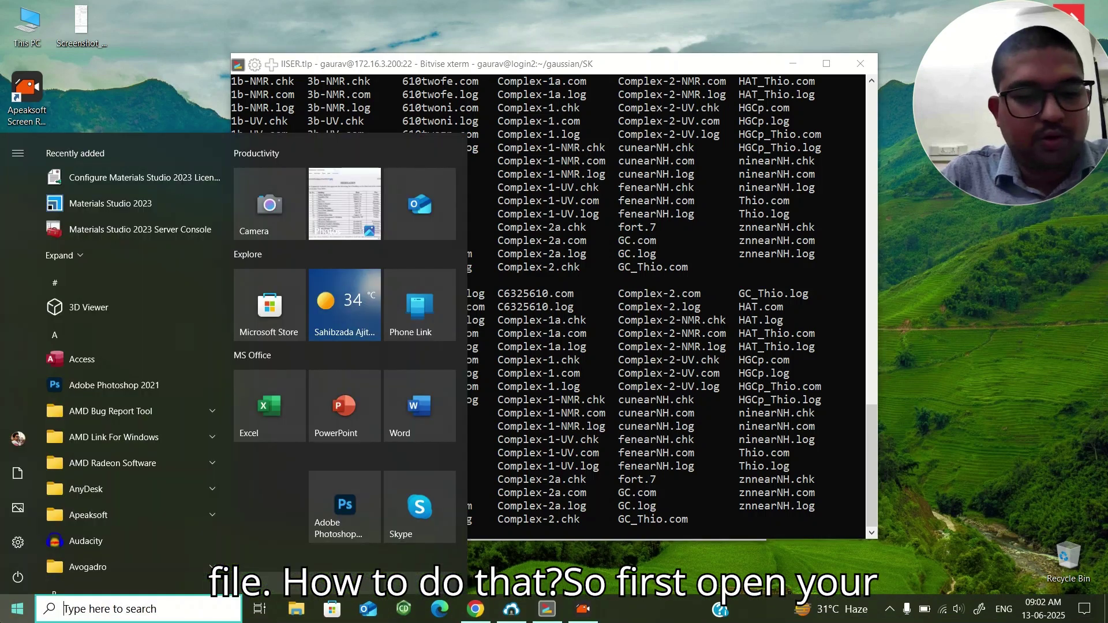
scroll(378, 440, down, 5)
click(284, 422)
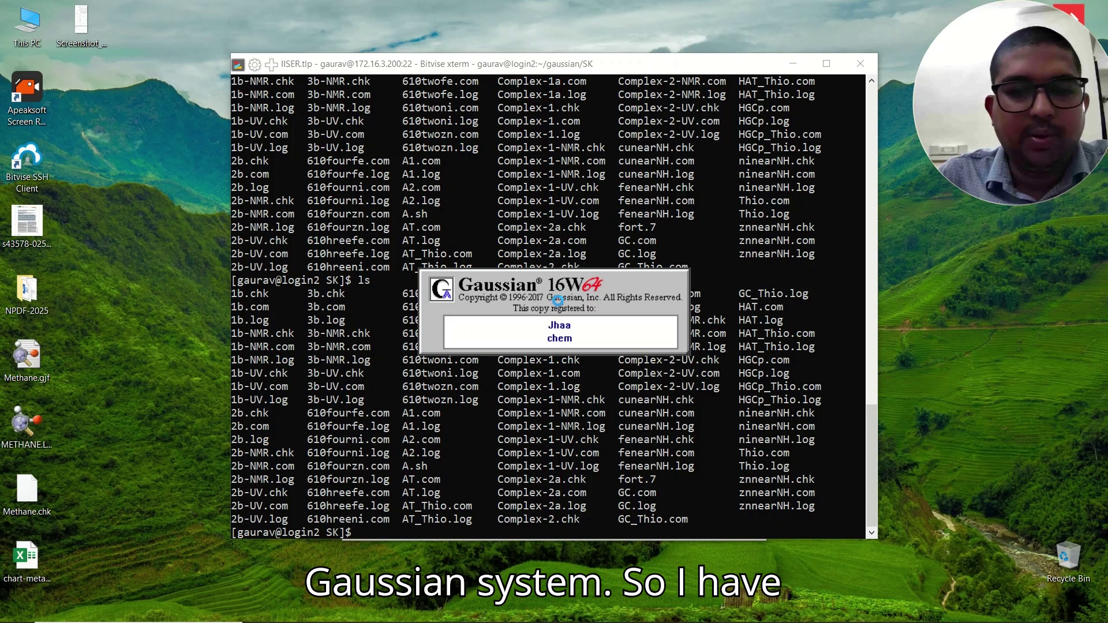
click(793, 64)
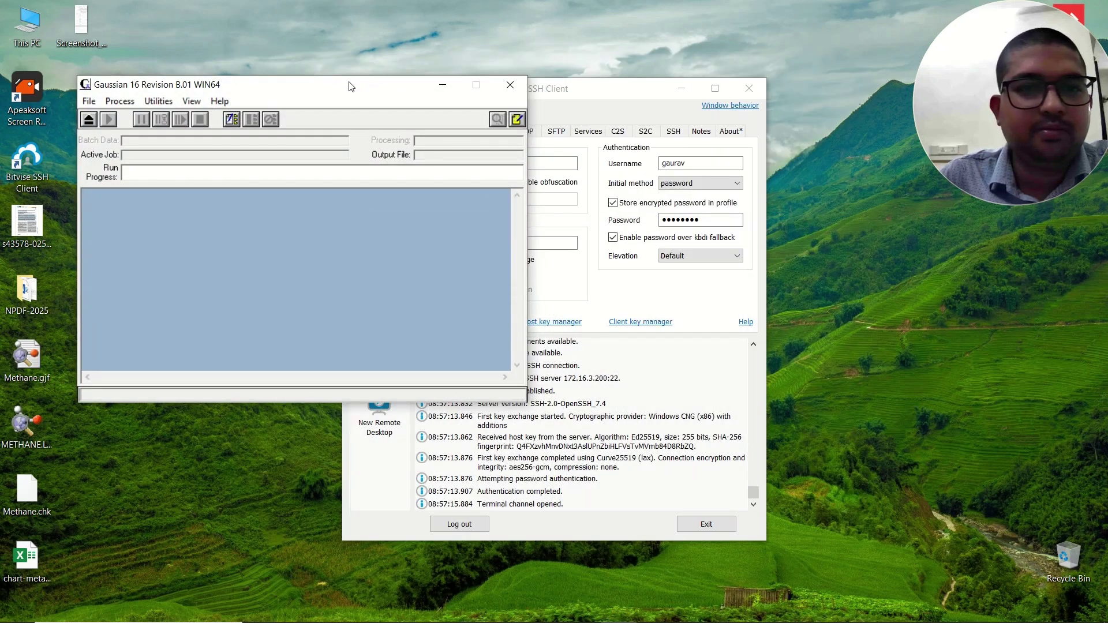
click(681, 88)
drag(317, 91, 552, 65)
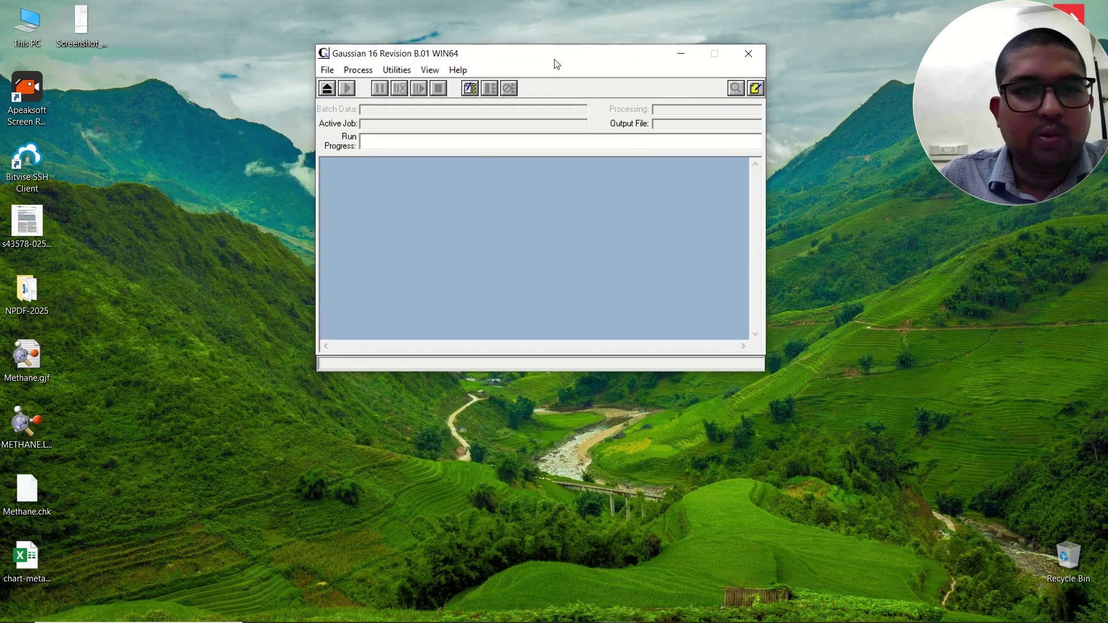
Run Utilities > FormChk on Desktop\Methane.chk to produce Methane.fch
click(400, 71)
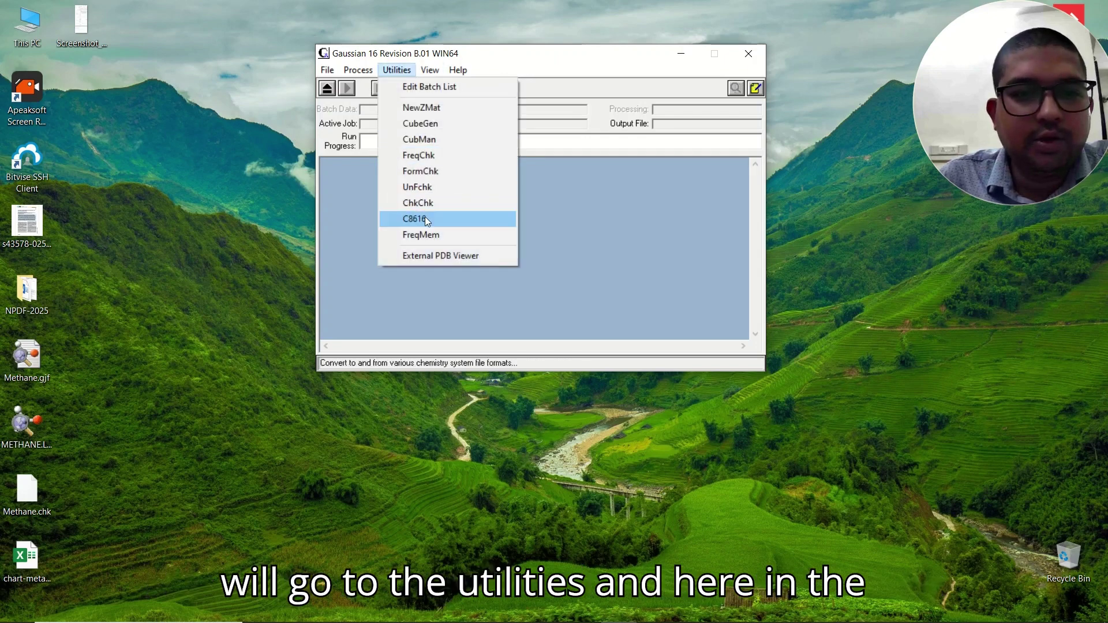
click(428, 171)
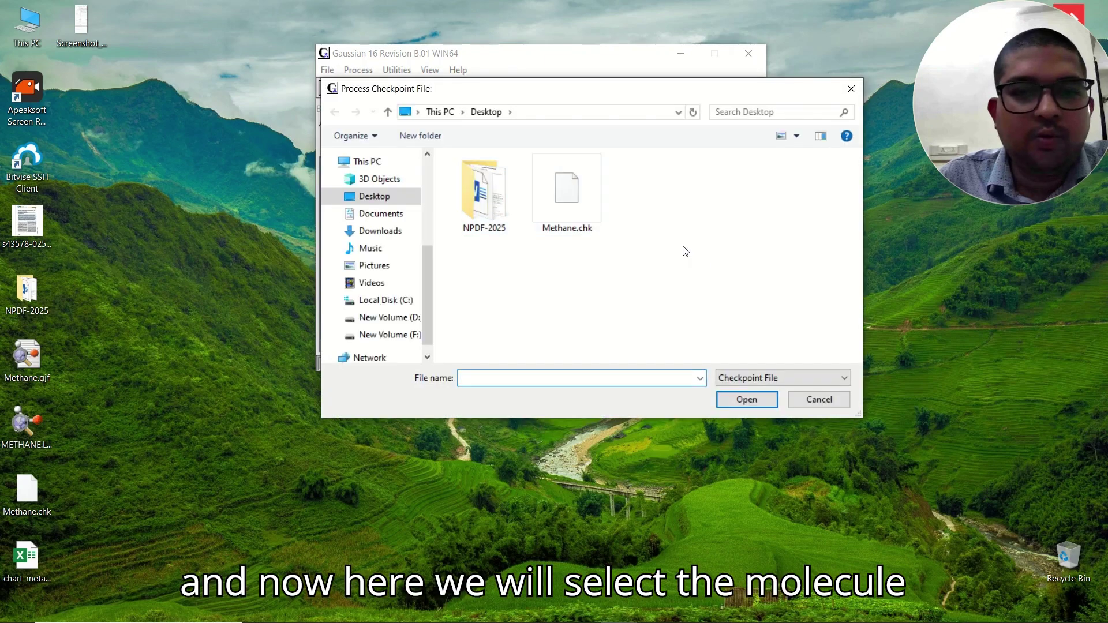
click(358, 195)
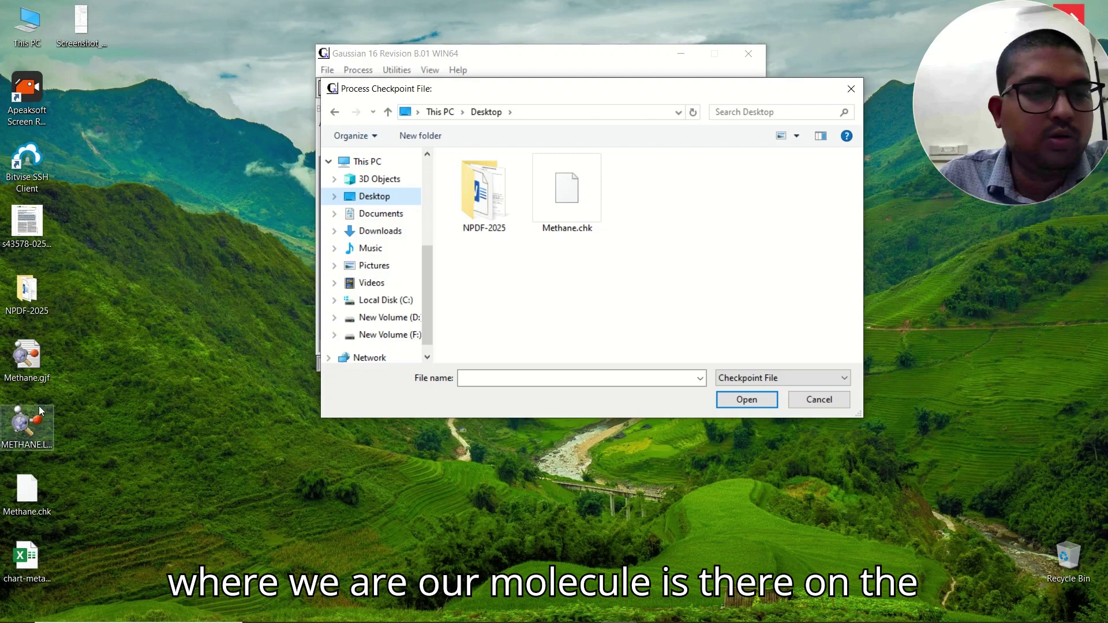
click(577, 231)
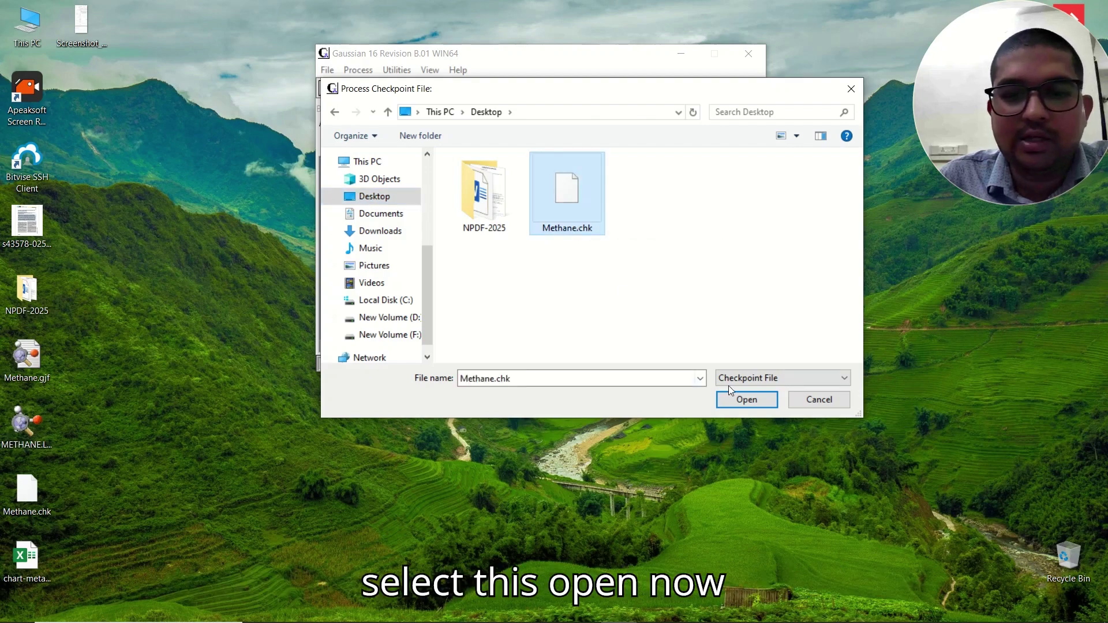
click(736, 399)
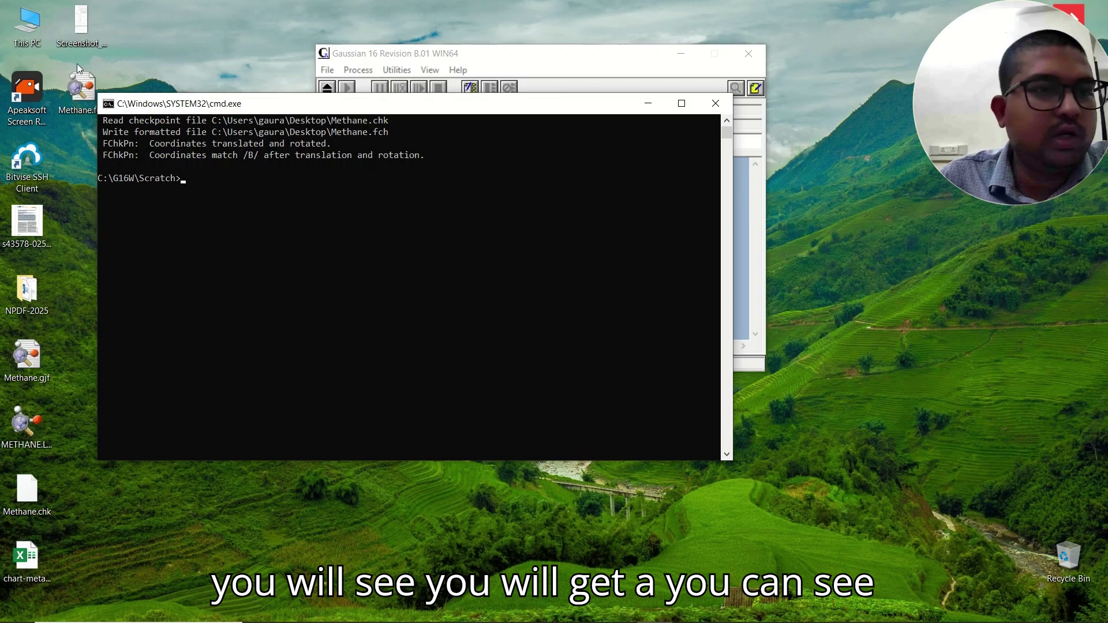
Open the desktop Methane.fch in GaussView and rotate the methane molecule to verify it
drag(298, 106, 458, 110)
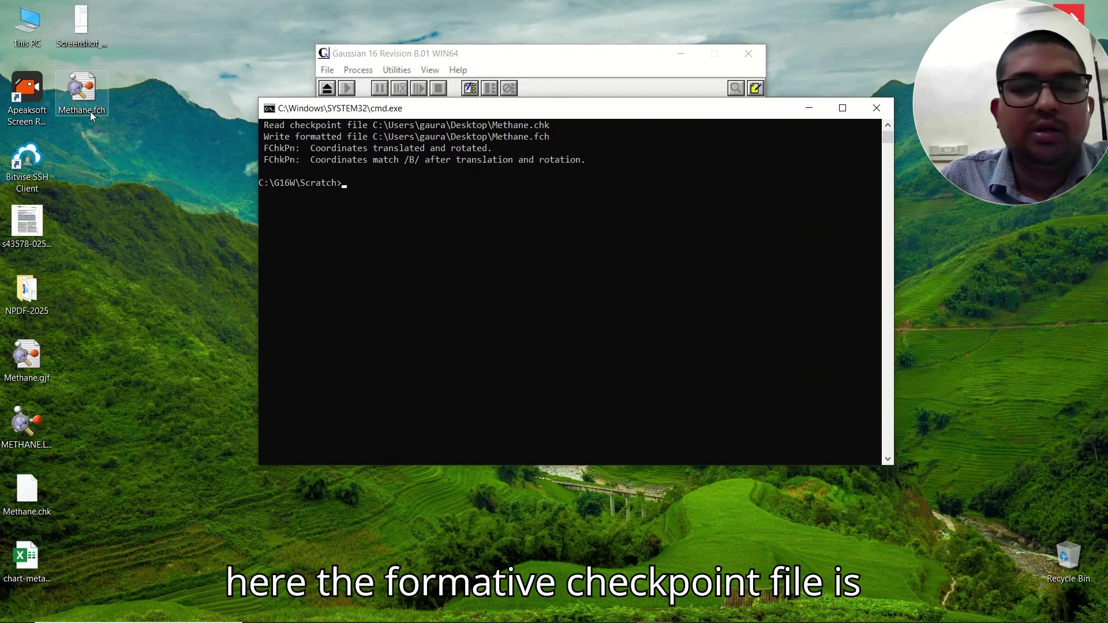
click(86, 103)
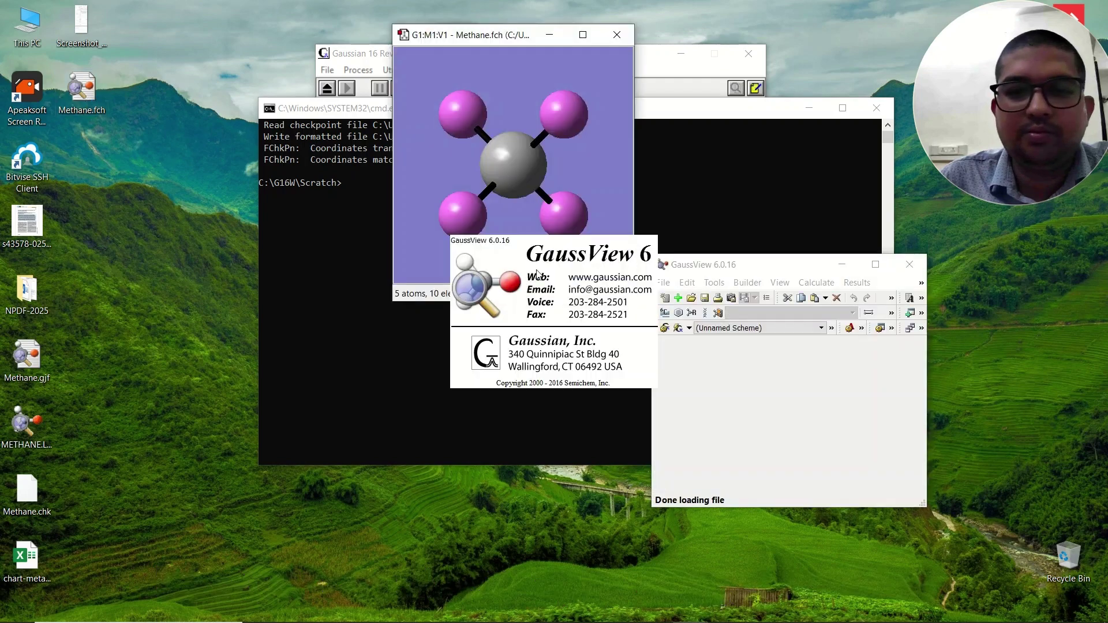
drag(518, 165, 497, 211)
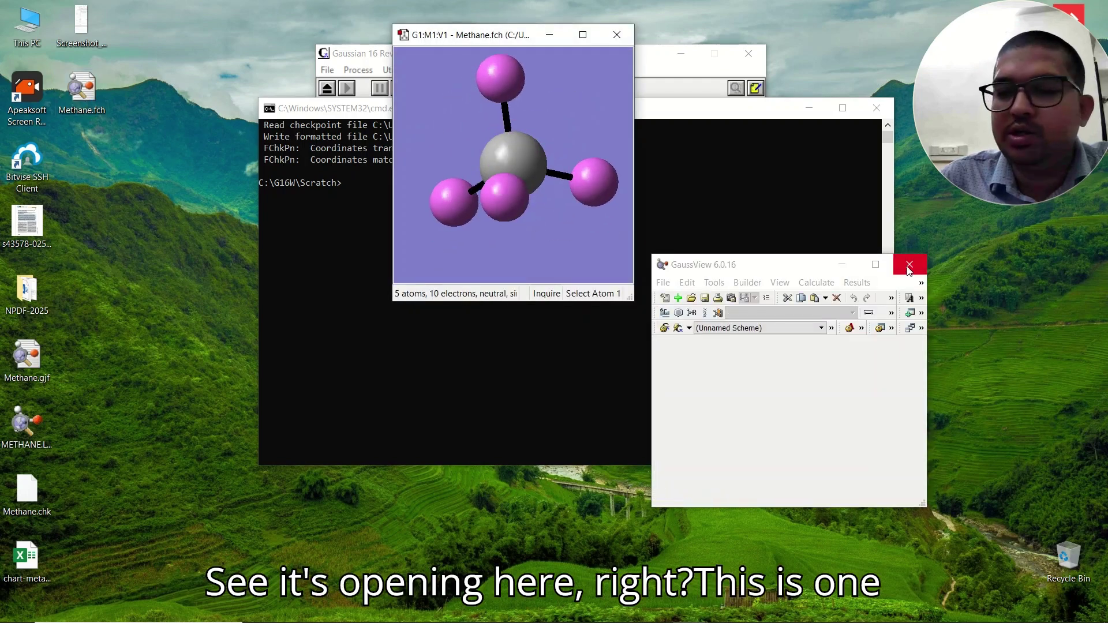
Close GaussView, the formchk console and Gaussian 16W, then delete Methane.fch from the desktop
click(909, 264)
click(876, 108)
click(749, 53)
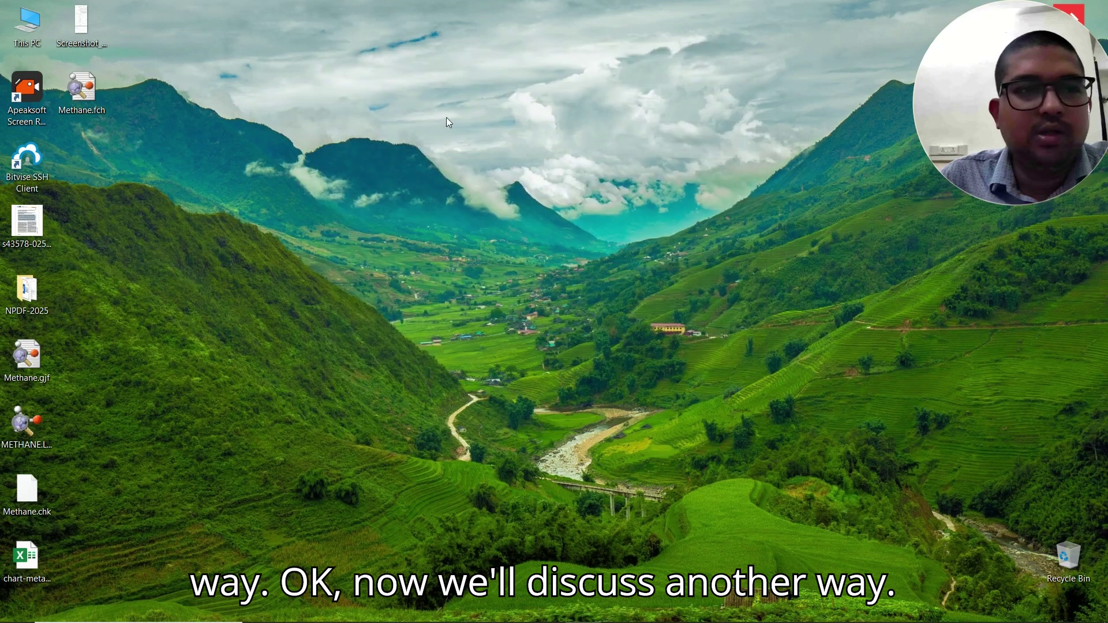
mouse_move(81, 87)
mouse_down()
mouse_move(831, 513)
mouse_move(1063, 548)
mouse_move(1033, 488)
mouse_move(480, 352)
mouse_move(115, 174)
mouse_move(95, 101)
mouse_up()
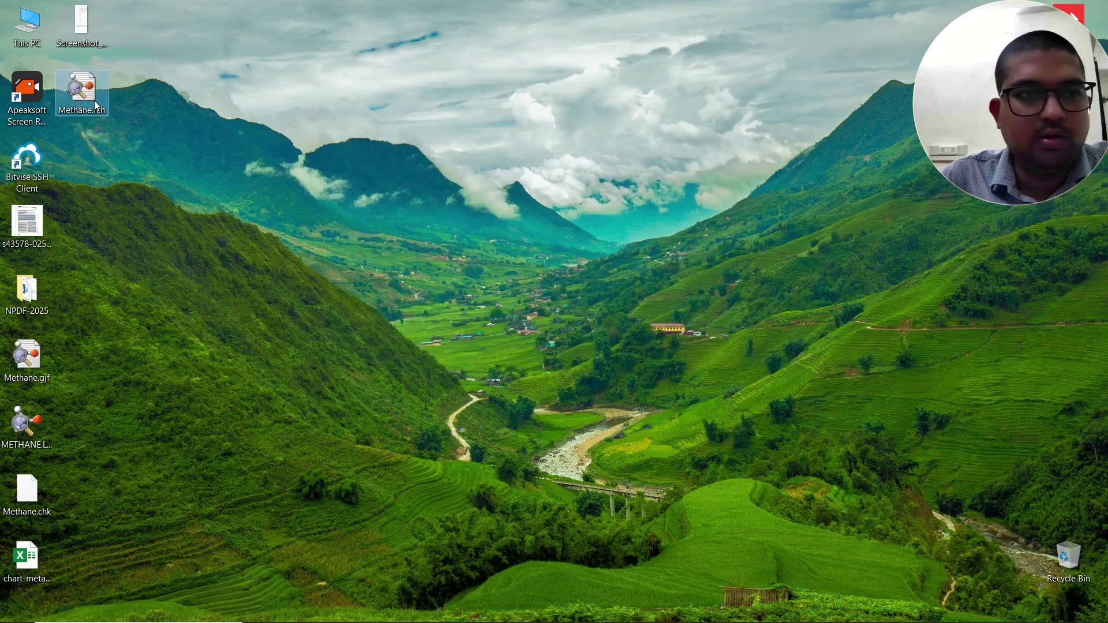
key(Delete)
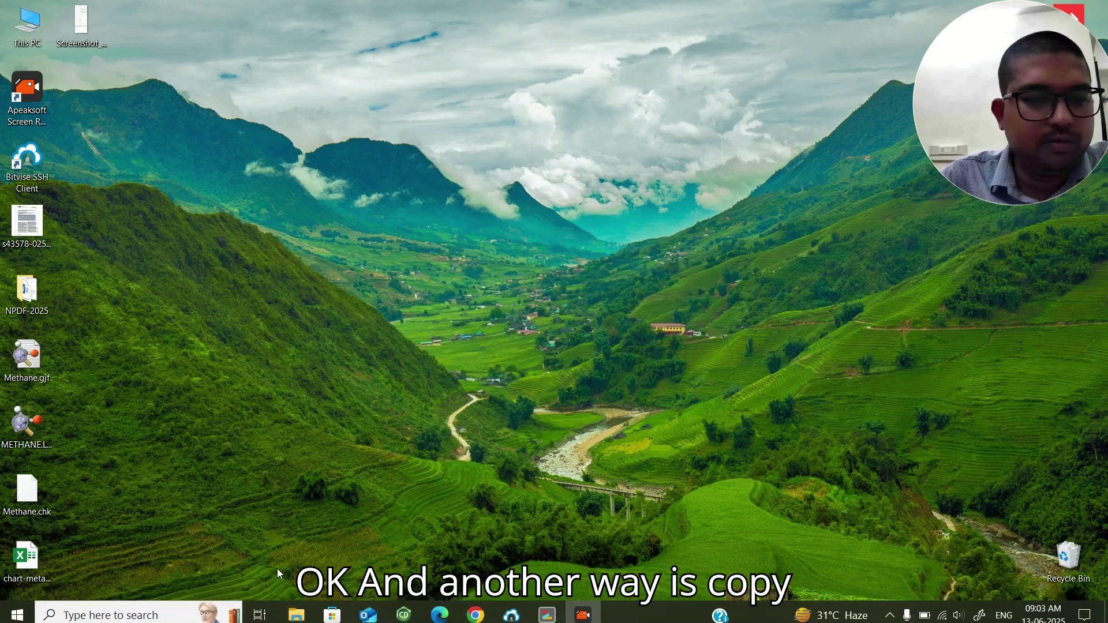
Paste the desktop's Methane.chk into the C:\G16W folder using File Explorer
click(42, 490)
click(296, 616)
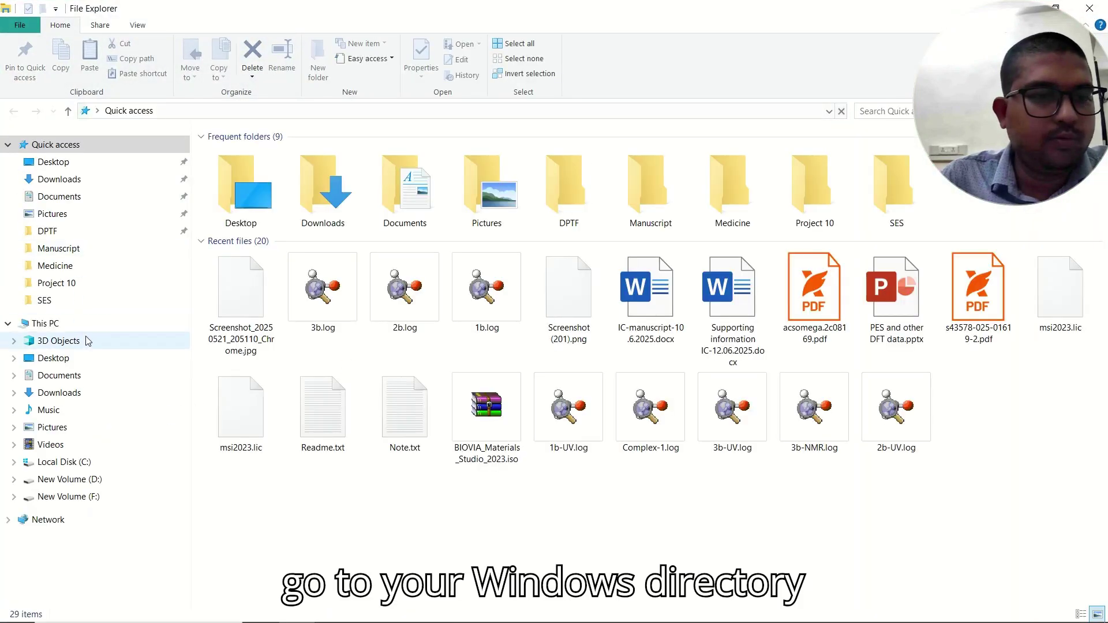
click(81, 358)
click(82, 462)
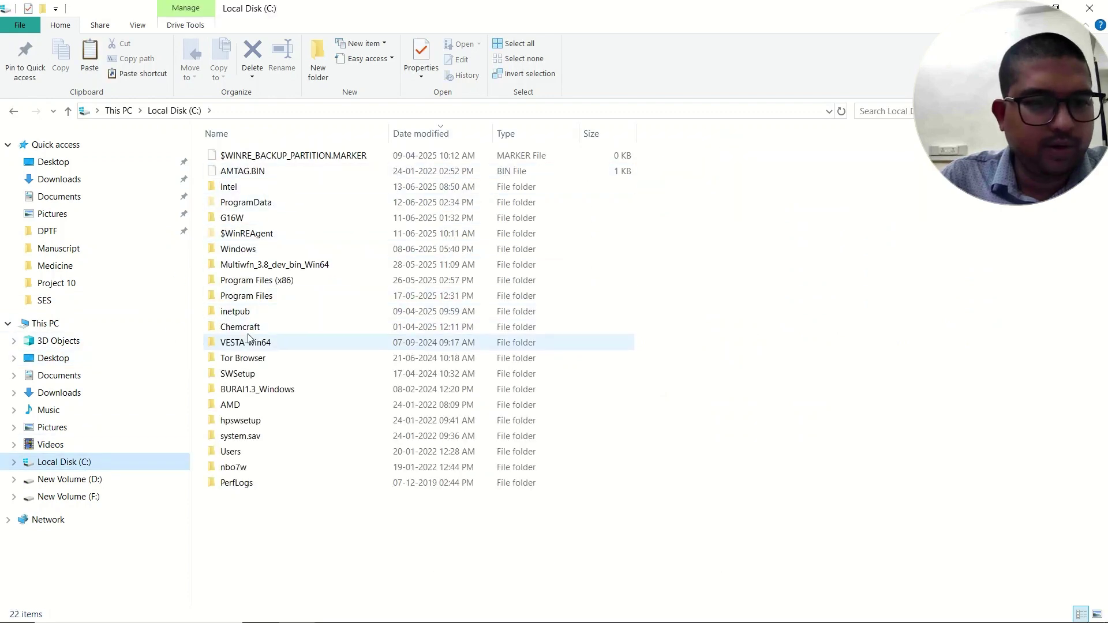
double_click(249, 218)
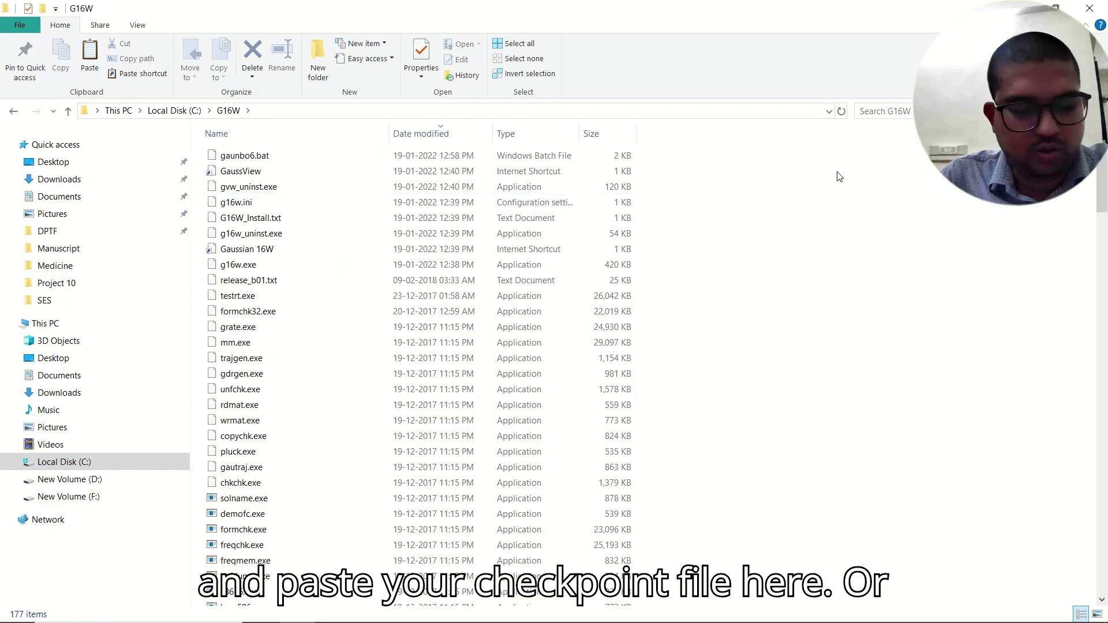
key(ctrl+v)
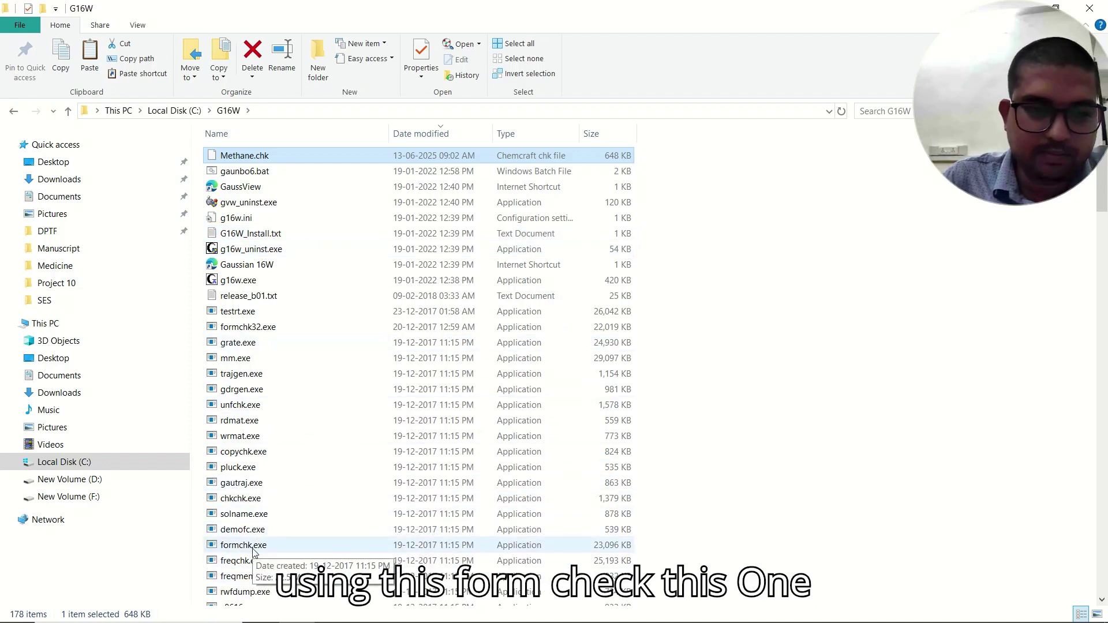
Run formchk.exe from C:\G16W and enter Methane.chk at the checkpoint prompt
double_click(243, 545)
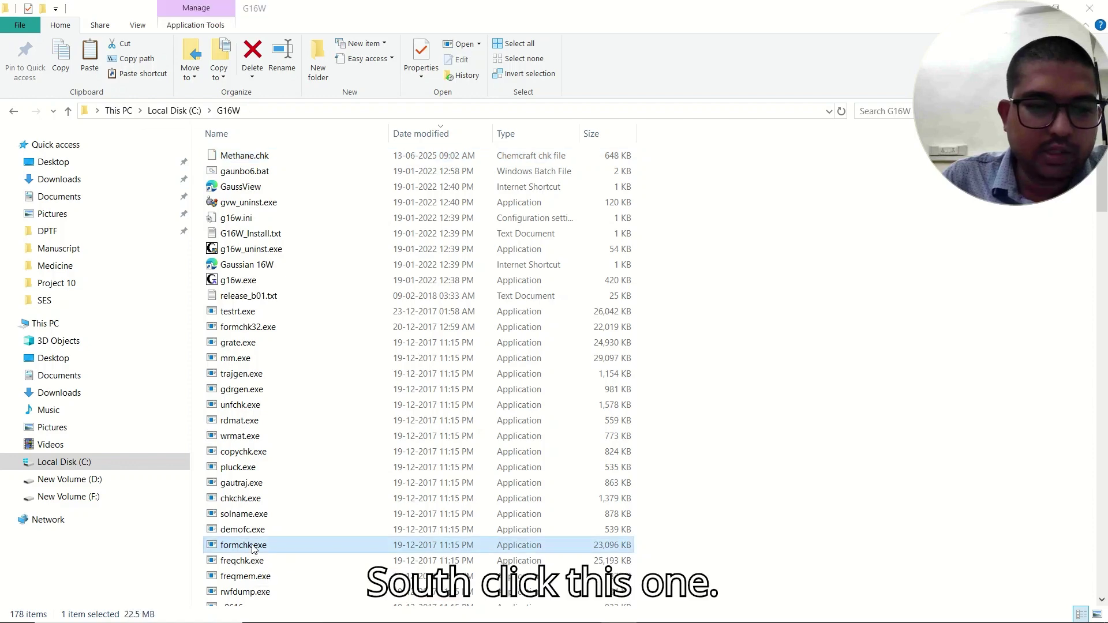
drag(628, 146, 631, 138)
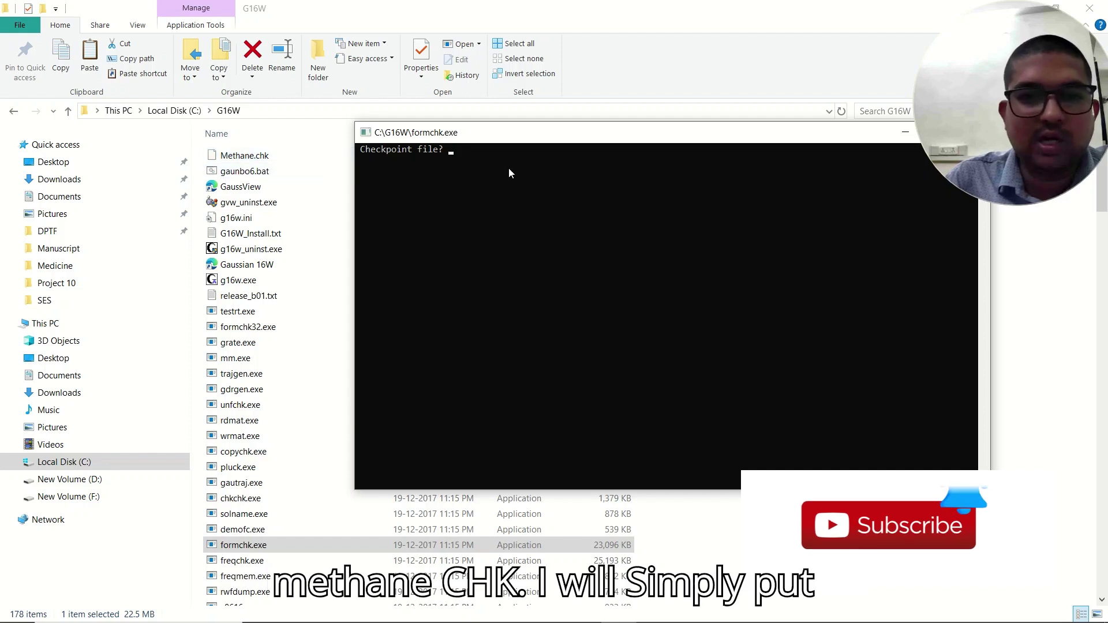
text(Methan)
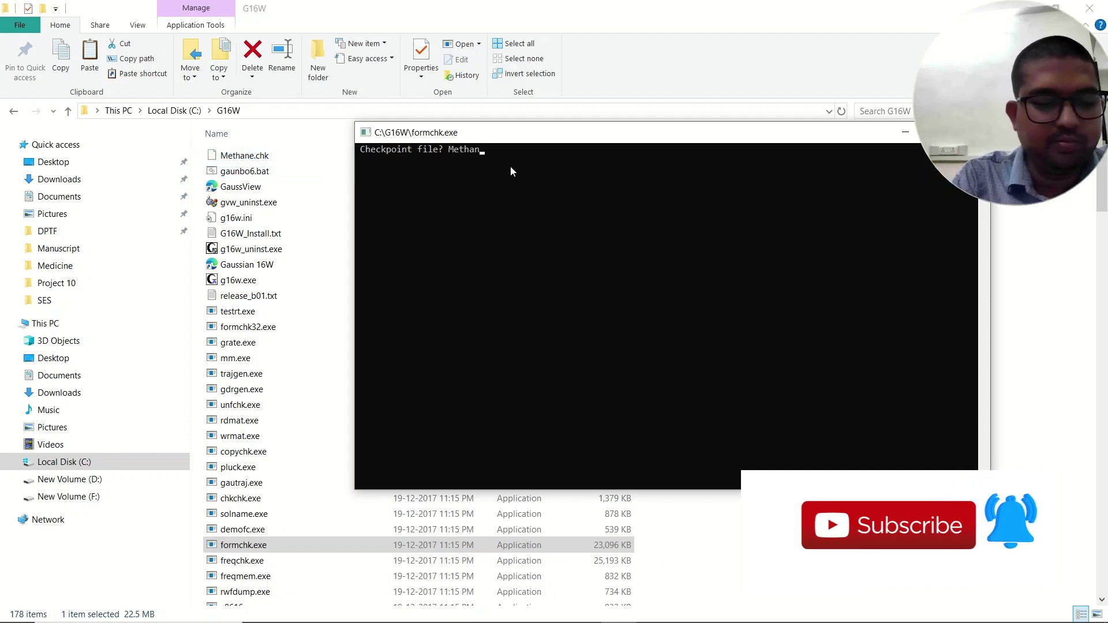
text(e.chk)
key(Return)
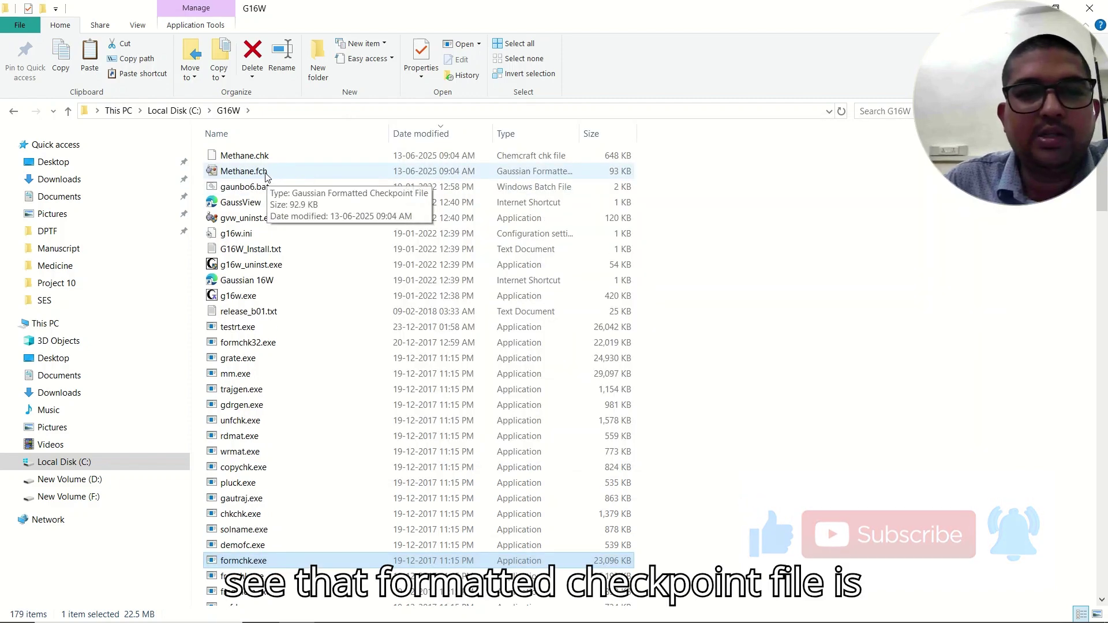
Open the new Methane.fch in GaussView, rotate the molecule to check it, then close it
click(267, 174)
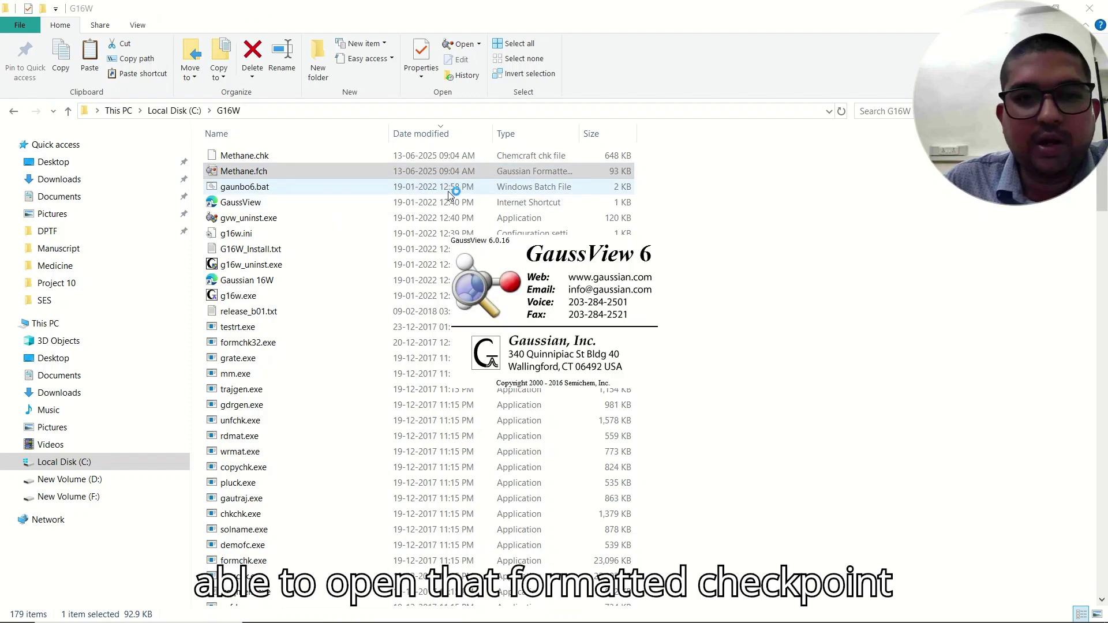
drag(531, 281, 483, 190)
click(909, 266)
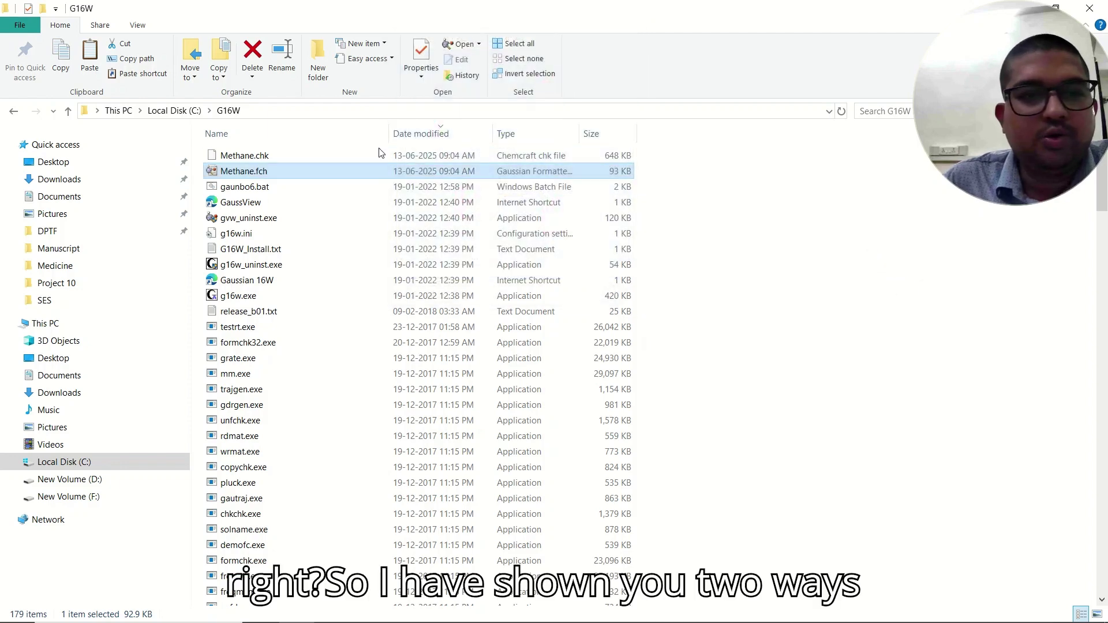
Delete Methane.chk and Methane.fch from C:\G16W and switch back to the Bitvise terminal
ctrl+click(272, 154)
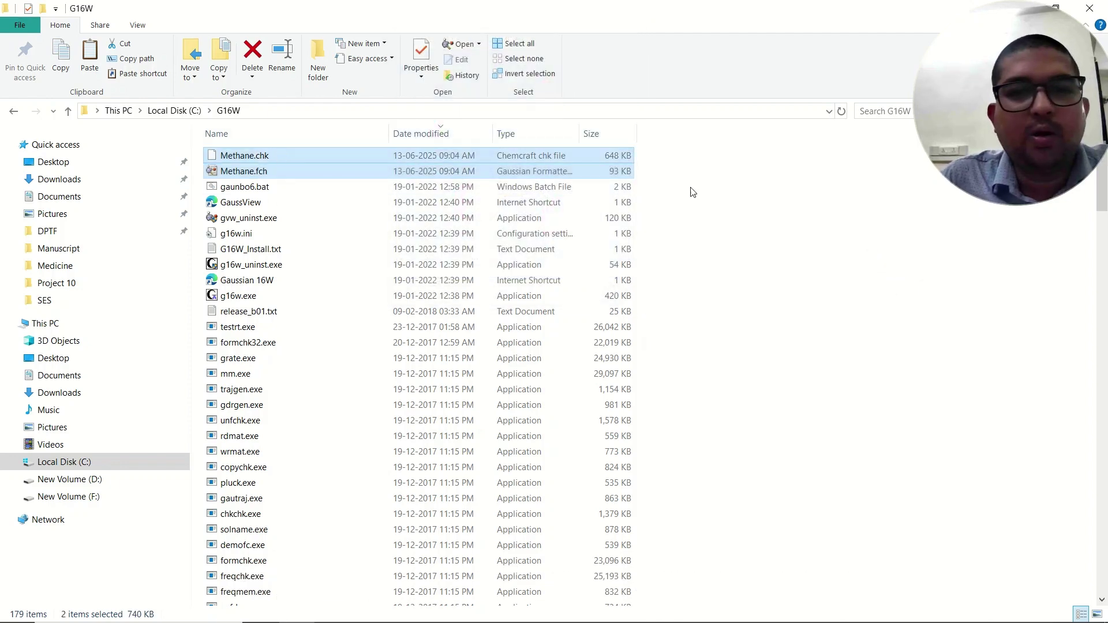
key(Delete)
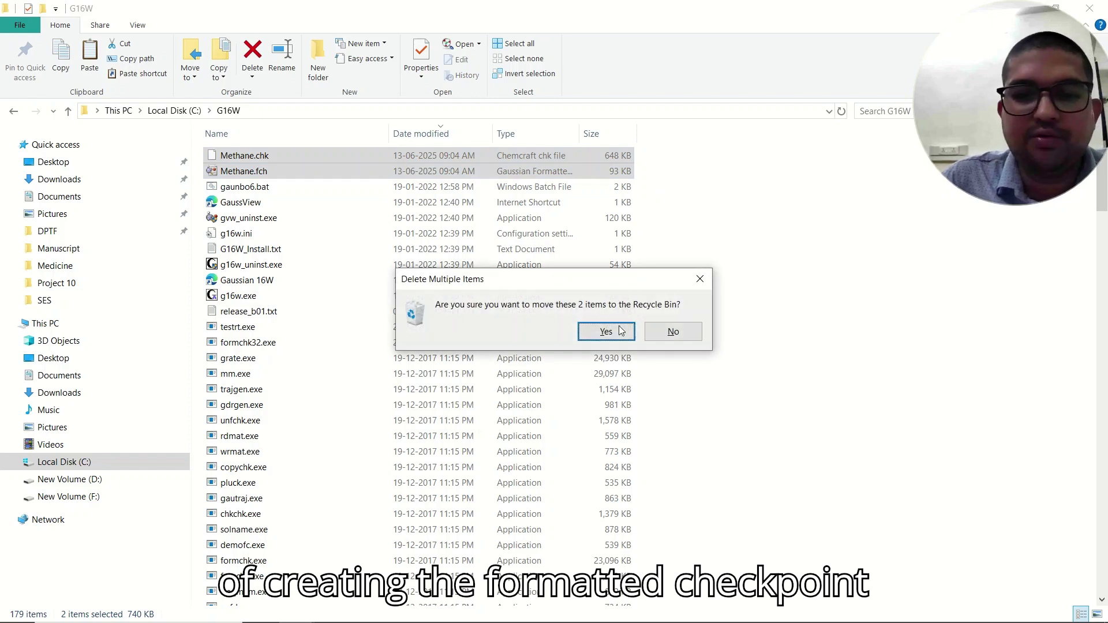
click(621, 331)
key(super+d)
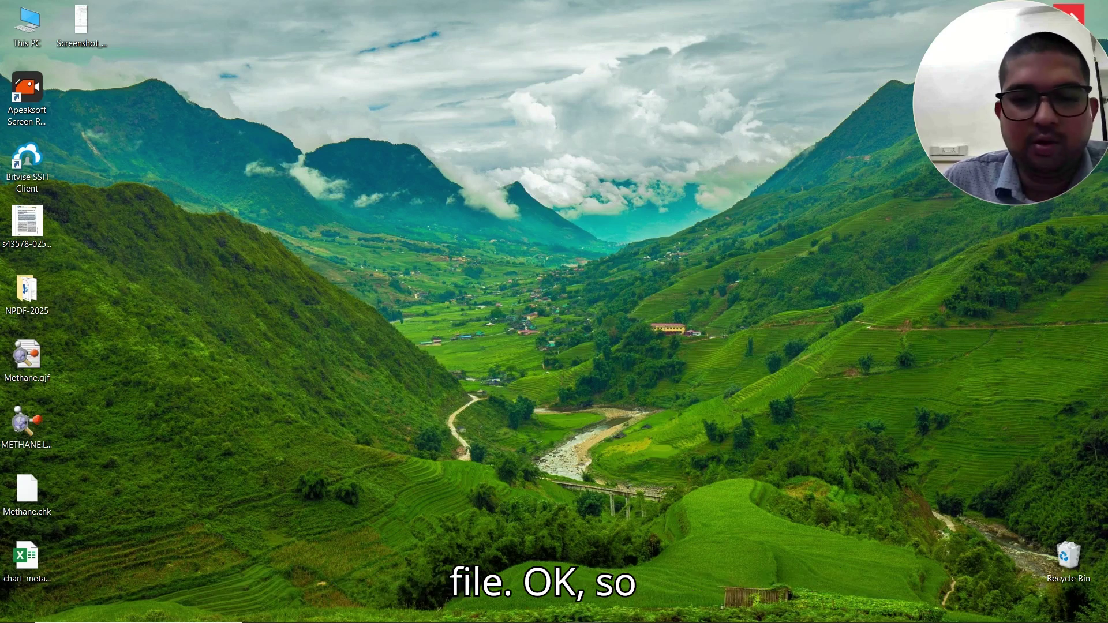
click(547, 608)
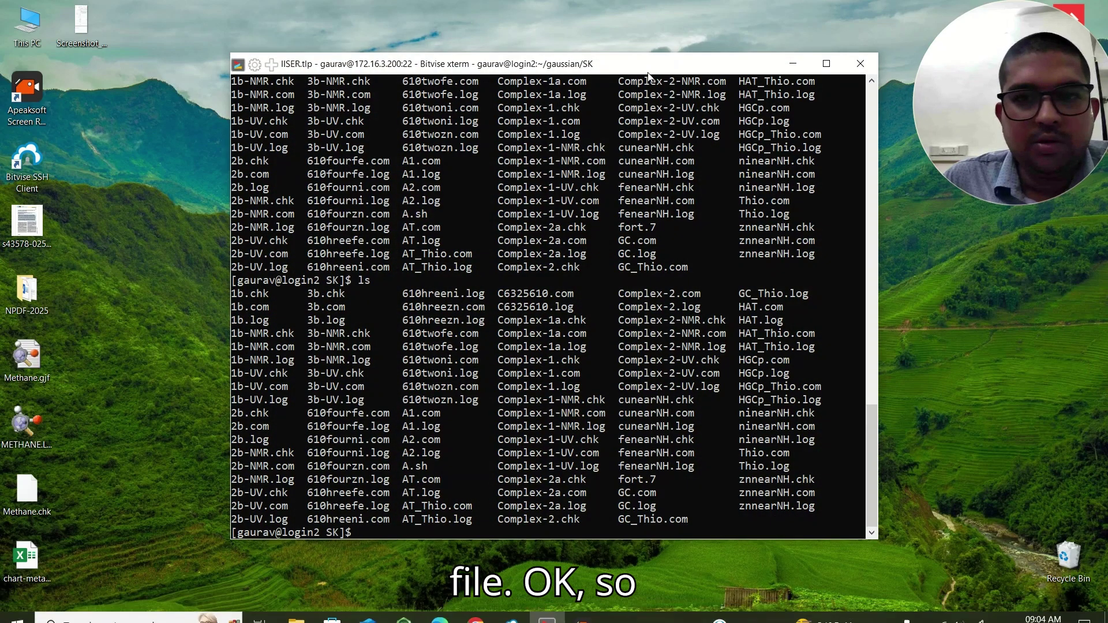
Run formchk 1b.chk in the terminal, getting 'command not found', then open Windows search
drag(646, 71, 647, 55)
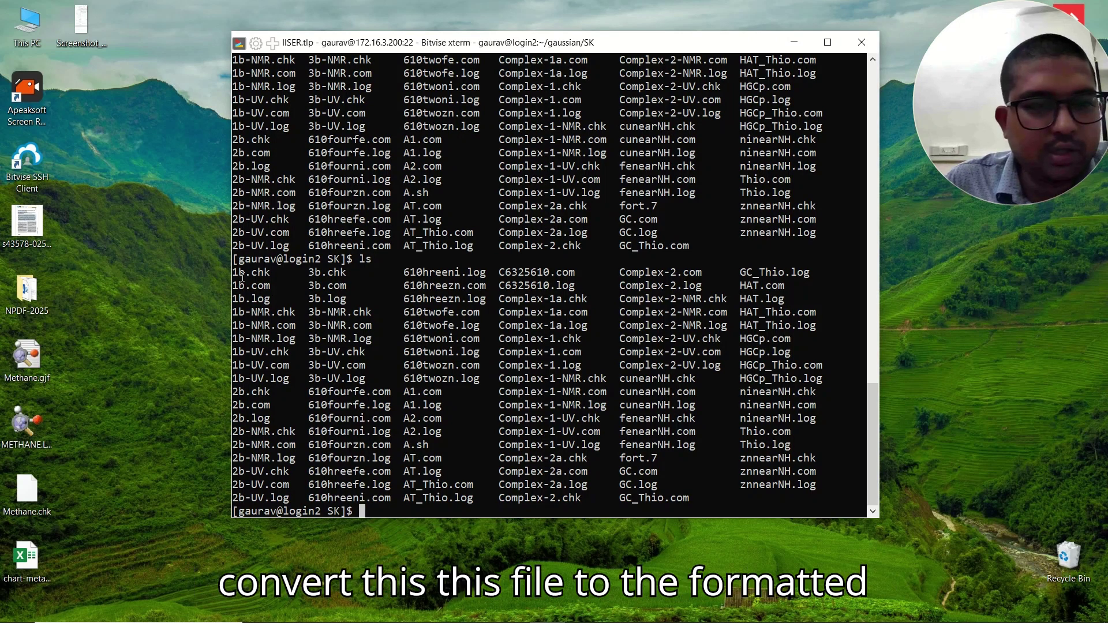
drag(271, 275, 234, 273)
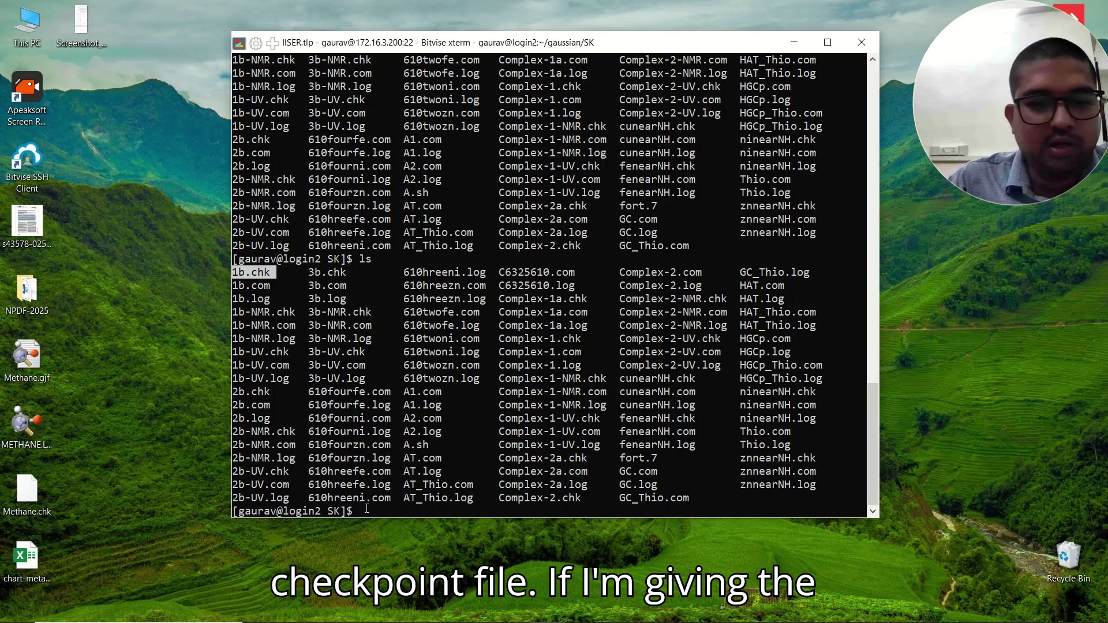
text(formchk)
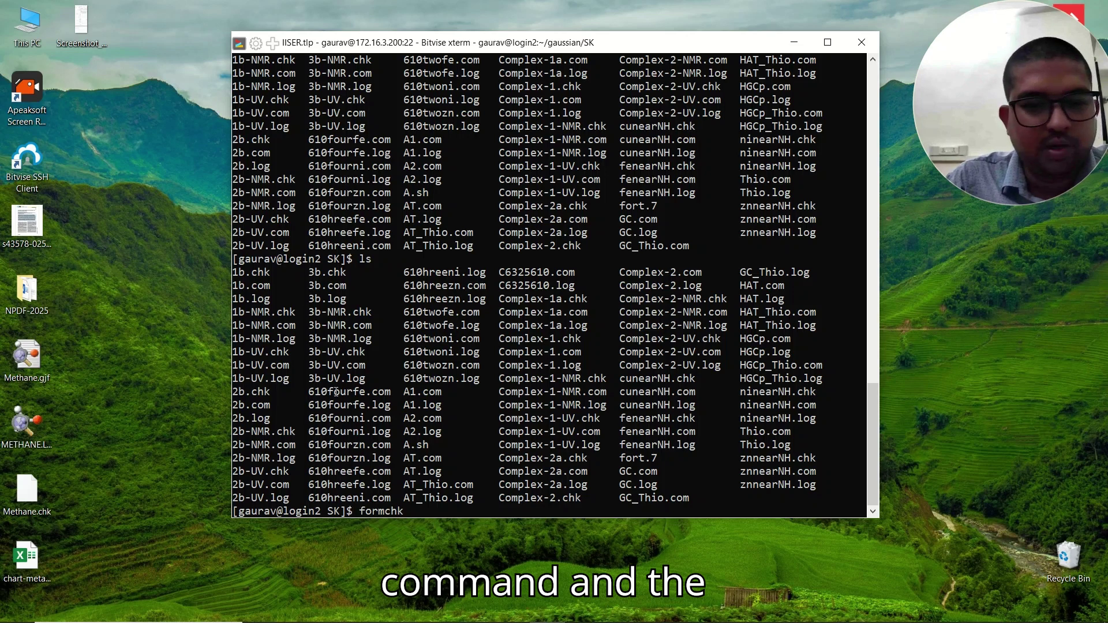
double_click(234, 271)
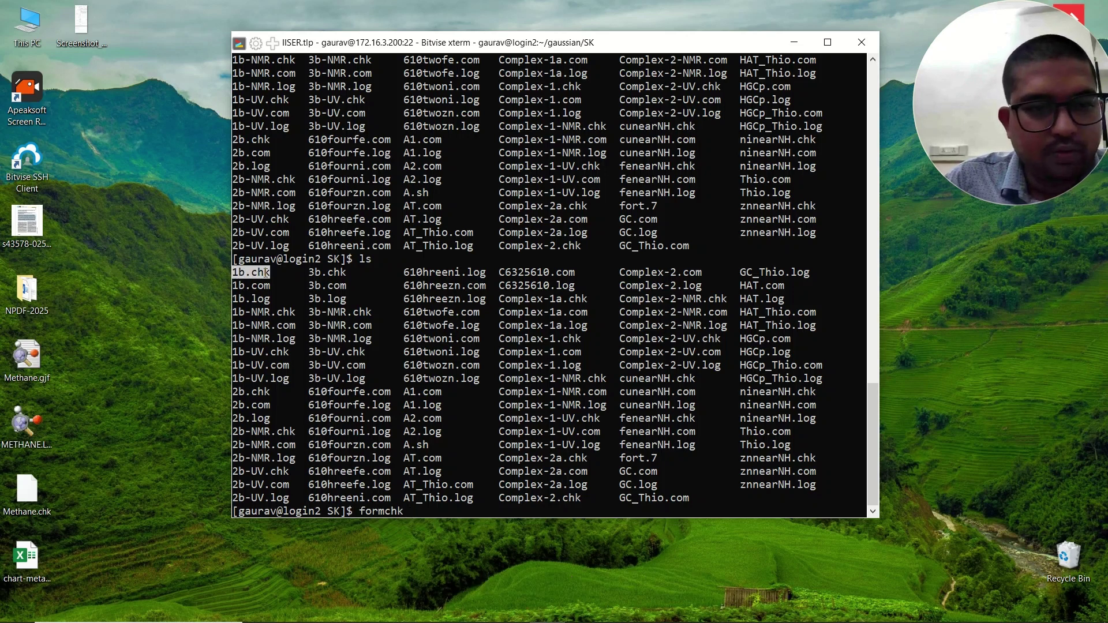
right_click(423, 507)
key(Return)
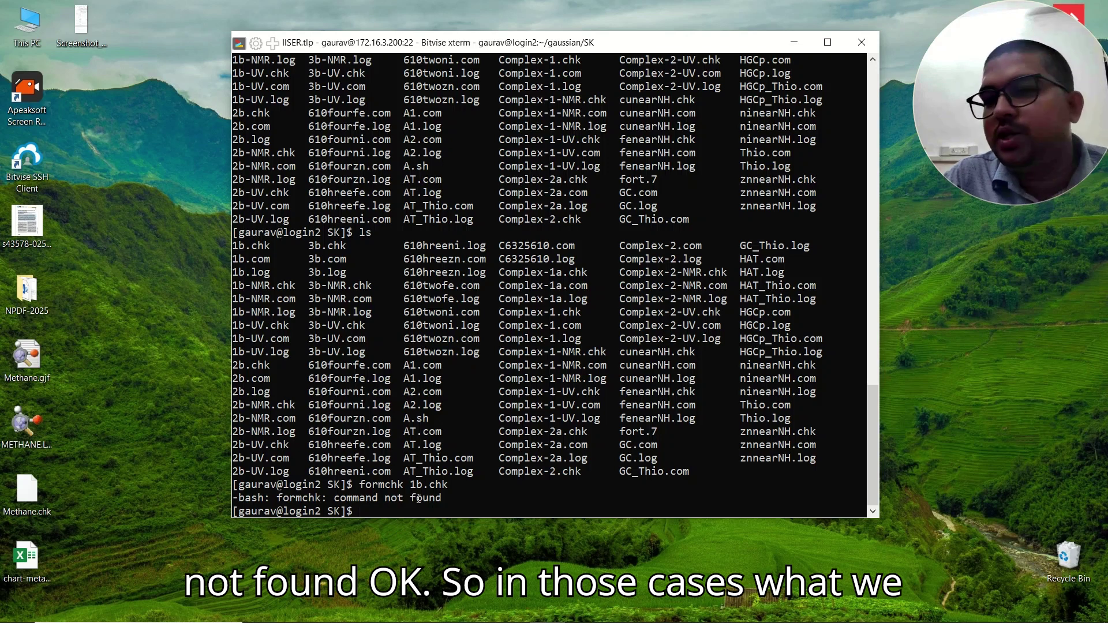
mouse_move(466, 620)
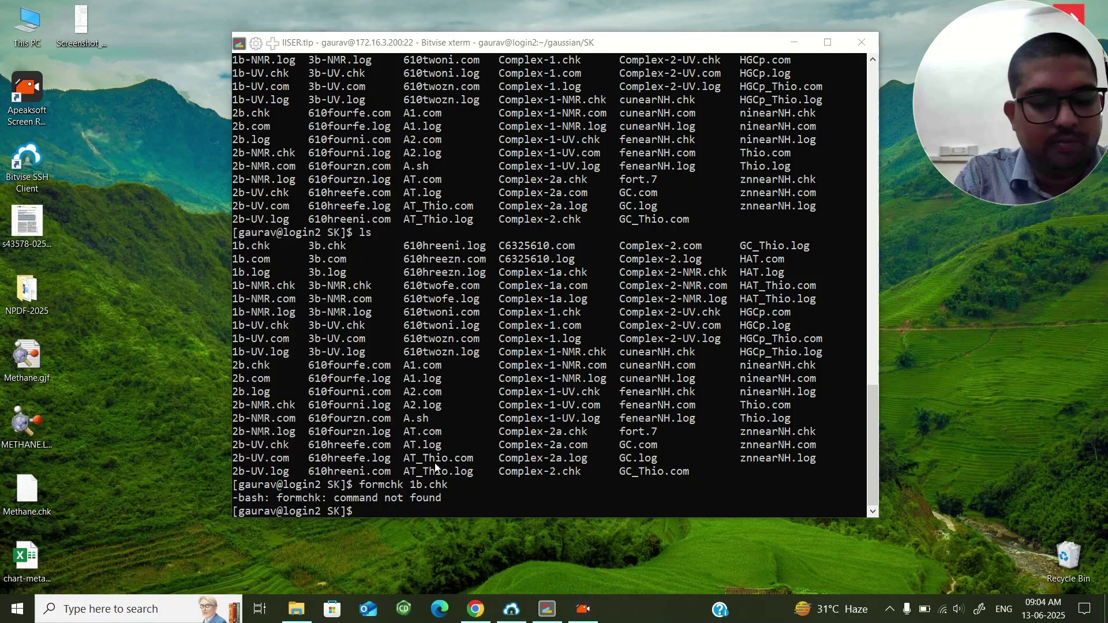
key(super)
Copy 'module load codes/gaussian16/G16' from the Notepad++ notes and run it in the terminal
text(note)
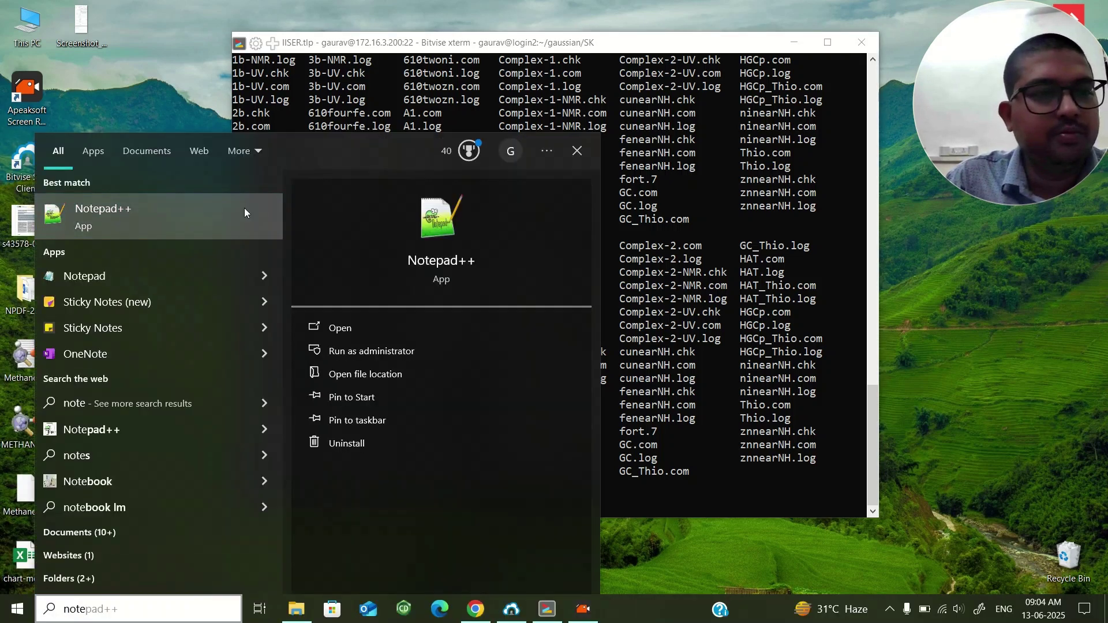
click(124, 208)
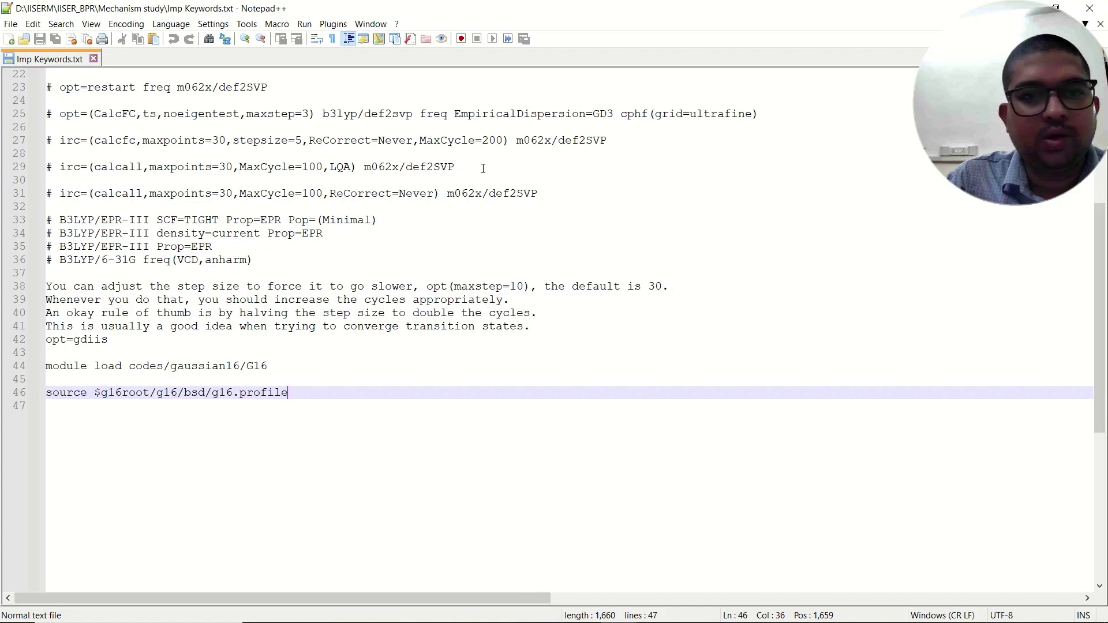
scroll(315, 377, down, 5)
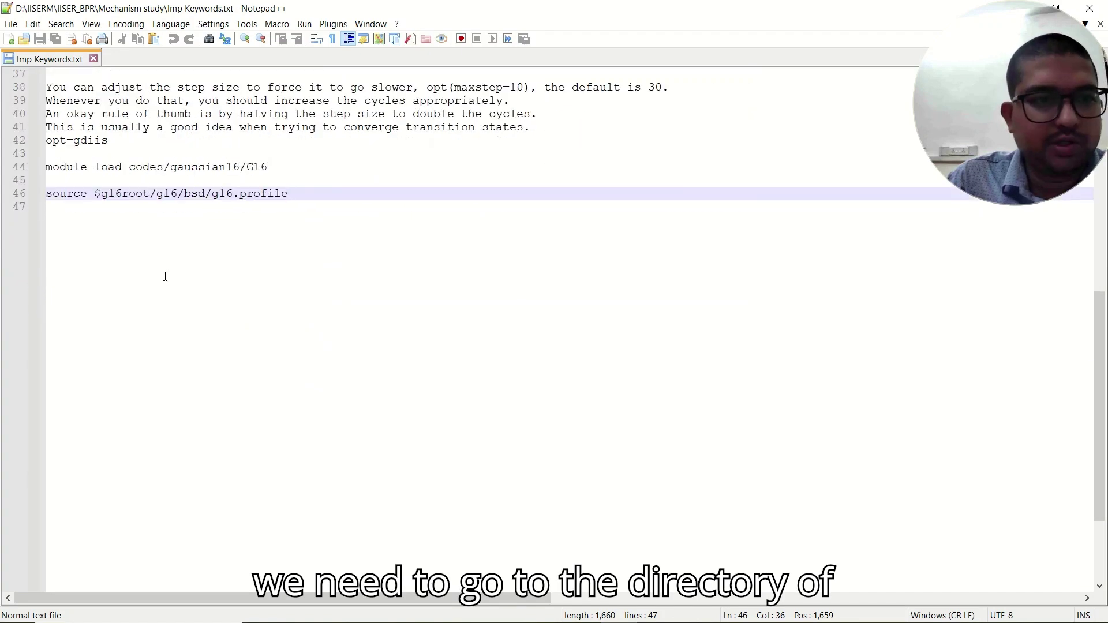
drag(48, 169, 265, 163)
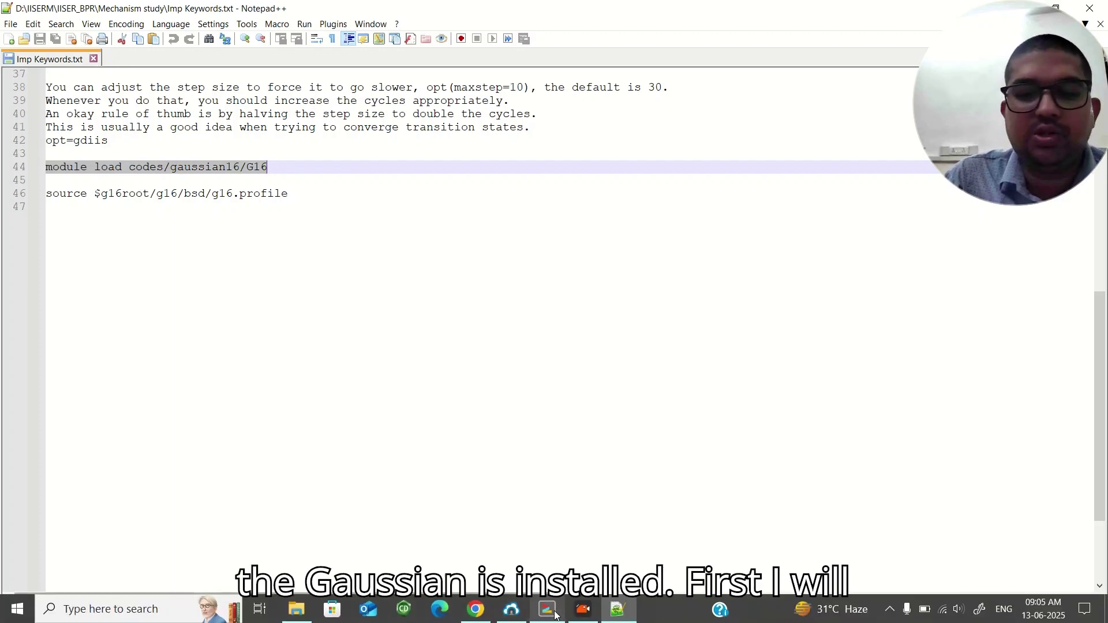
click(552, 612)
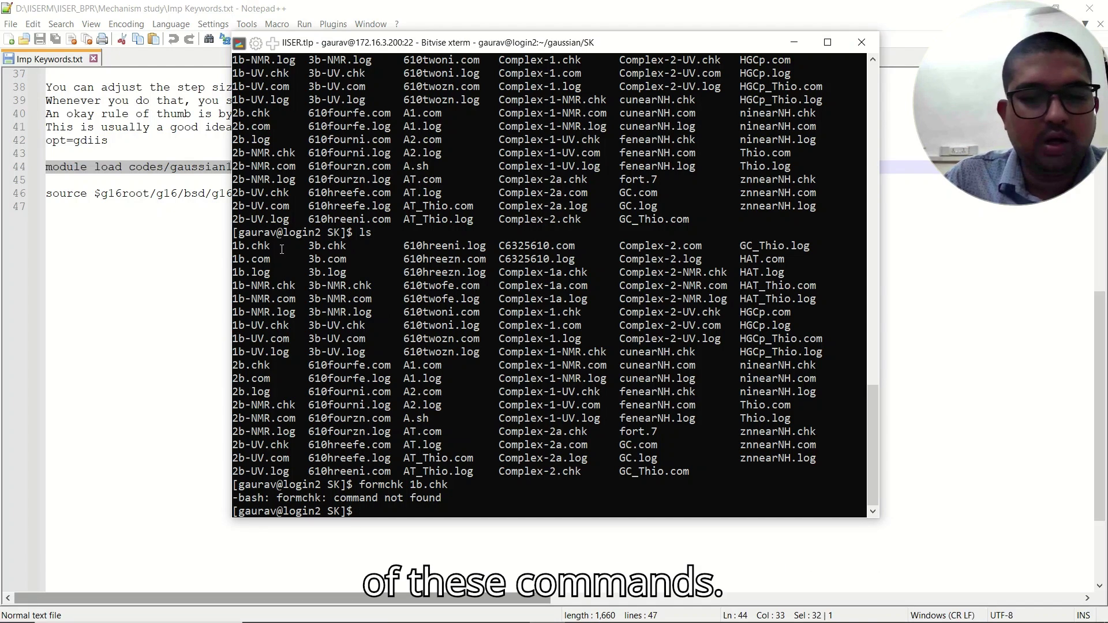
right_click(368, 511)
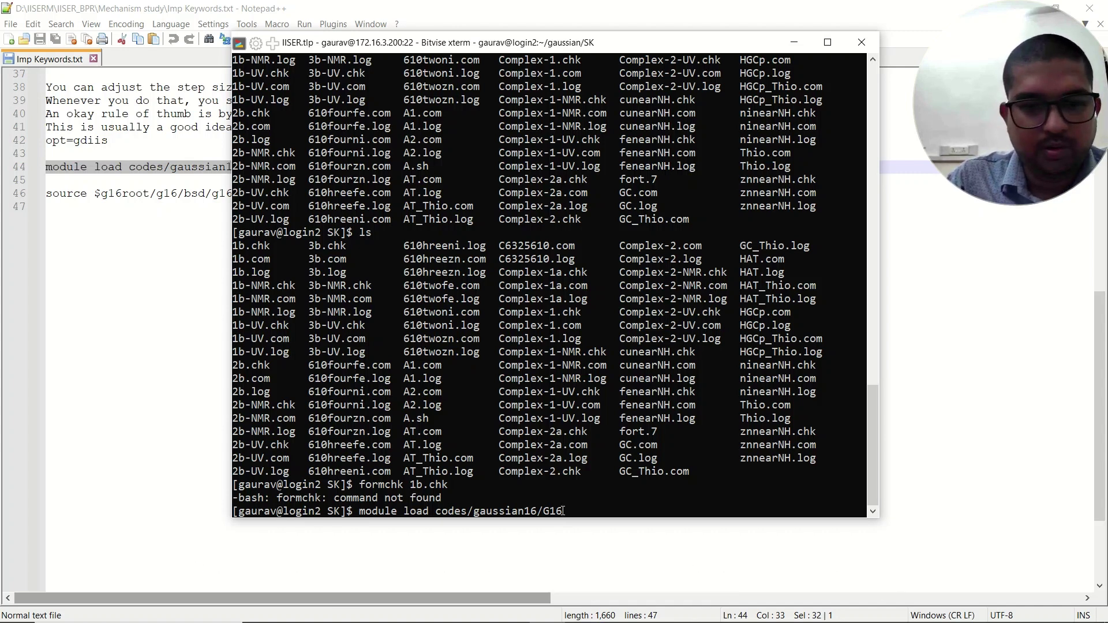
key(Return)
Copy the 'source $g16root/g16/bsd/g16.profile' line from the notes and close Notepad++
click(58, 207)
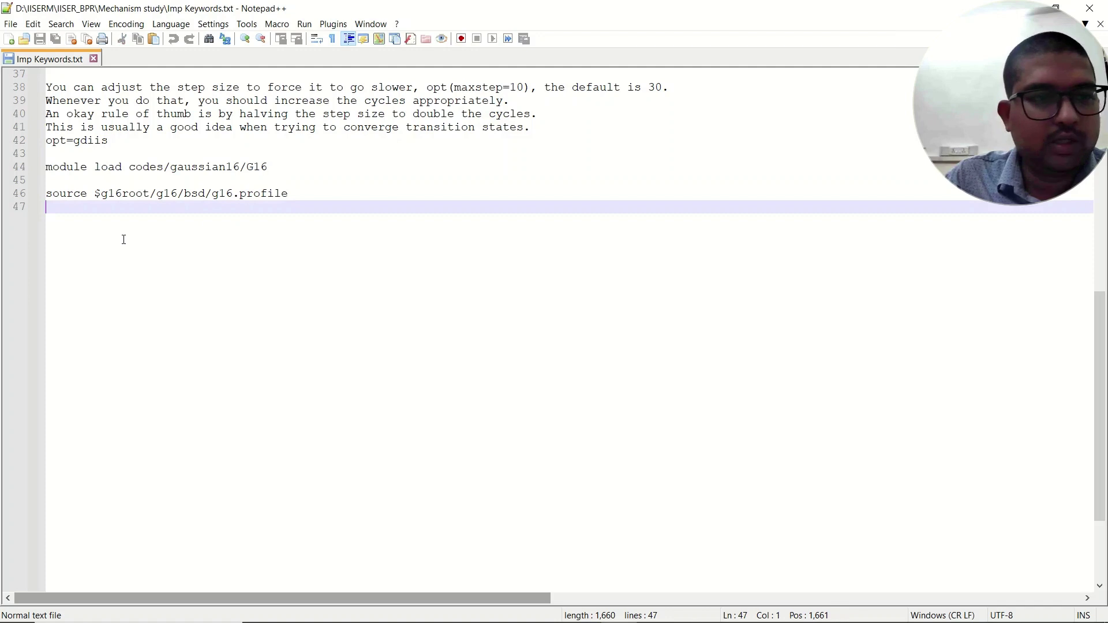
click(46, 180)
drag(46, 194, 285, 196)
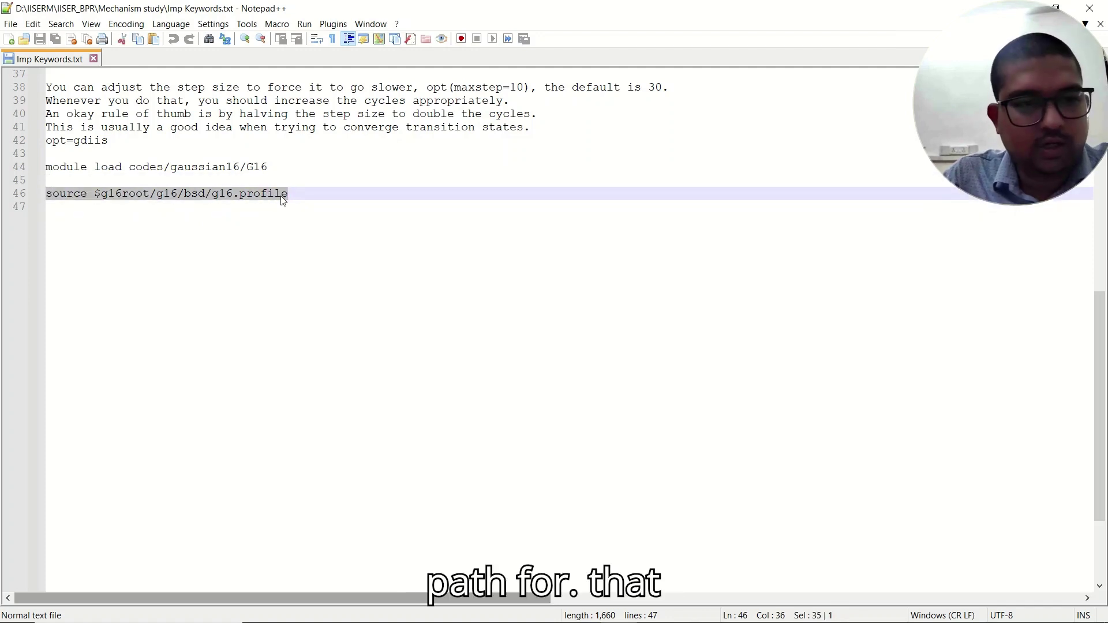
click(1089, 7)
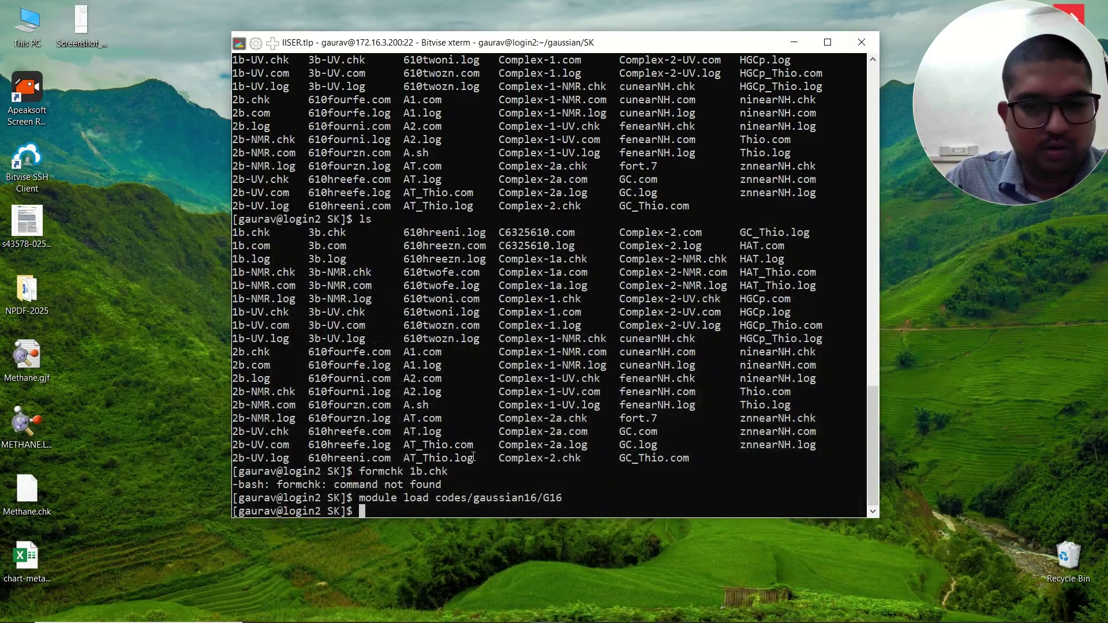
Source g16.profile, run formchk 1b.chk, and list the folder to confirm 1b.fchk exists
right_click(365, 507)
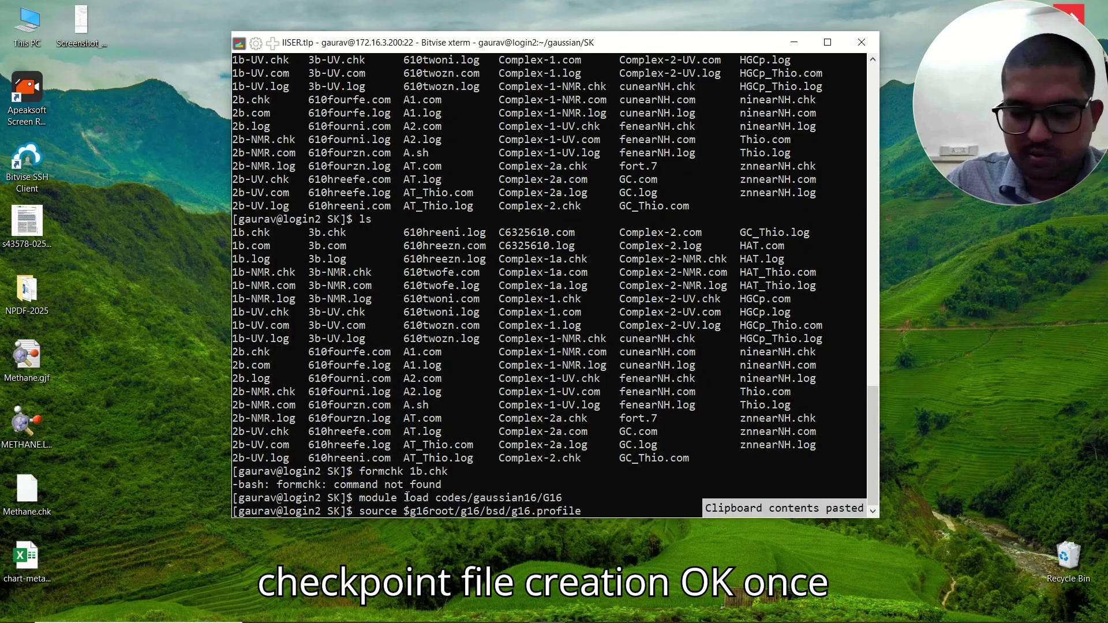
key(Return)
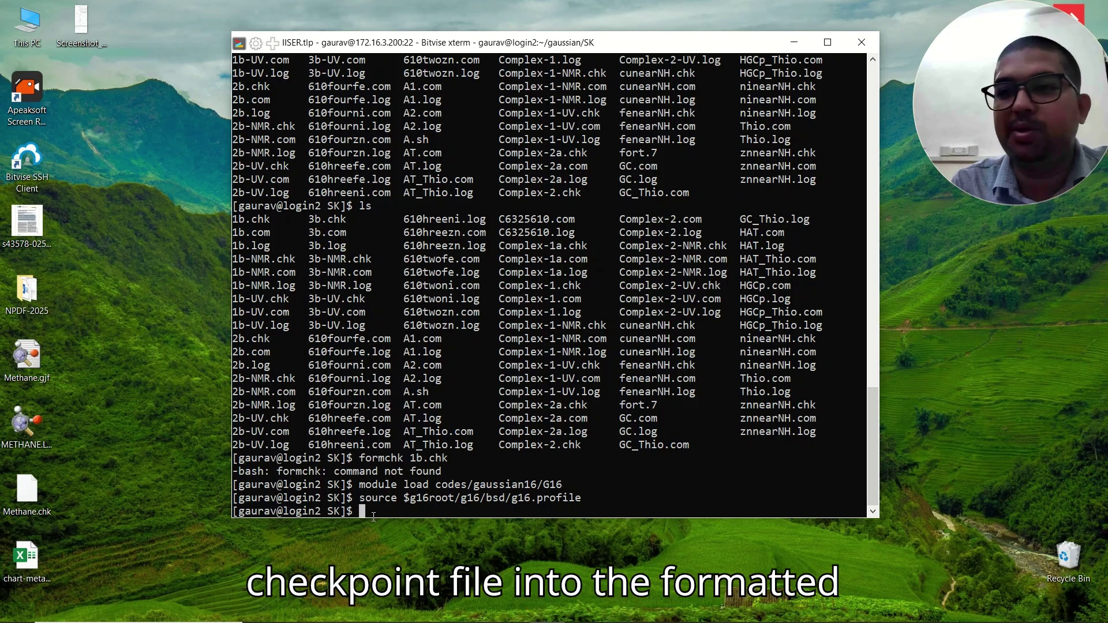
text(formchk)
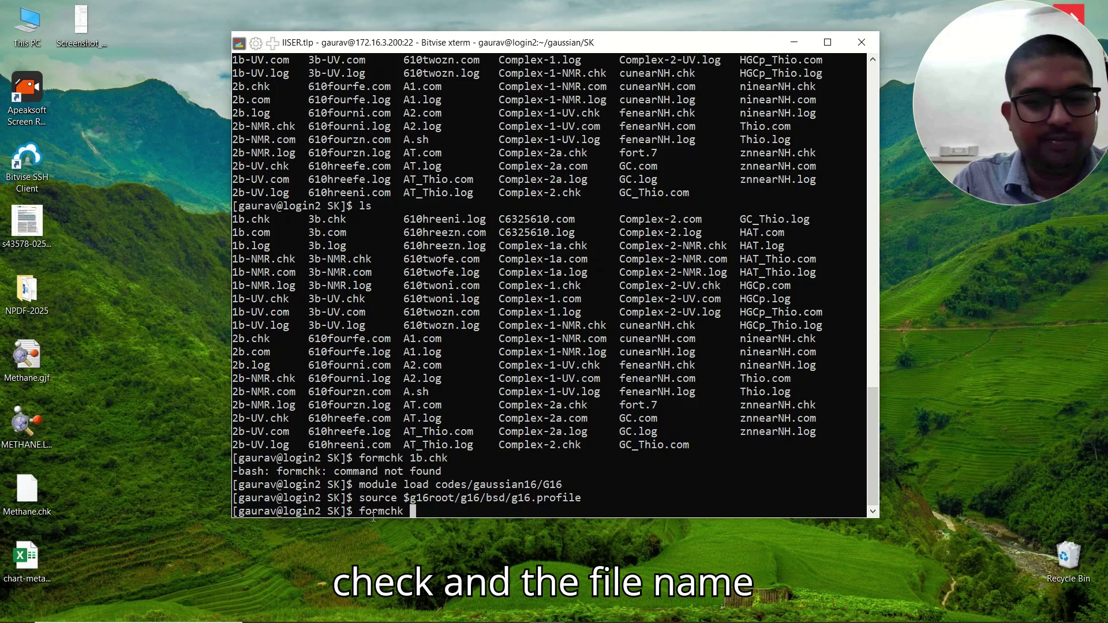
drag(234, 220, 270, 220)
right_click(411, 508)
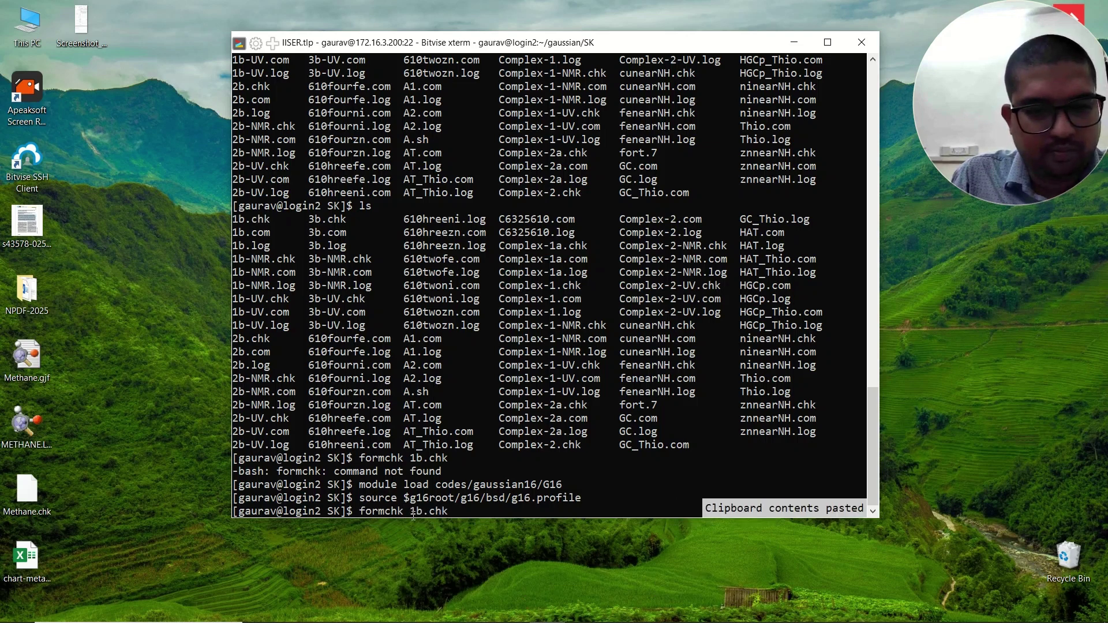
key(Return)
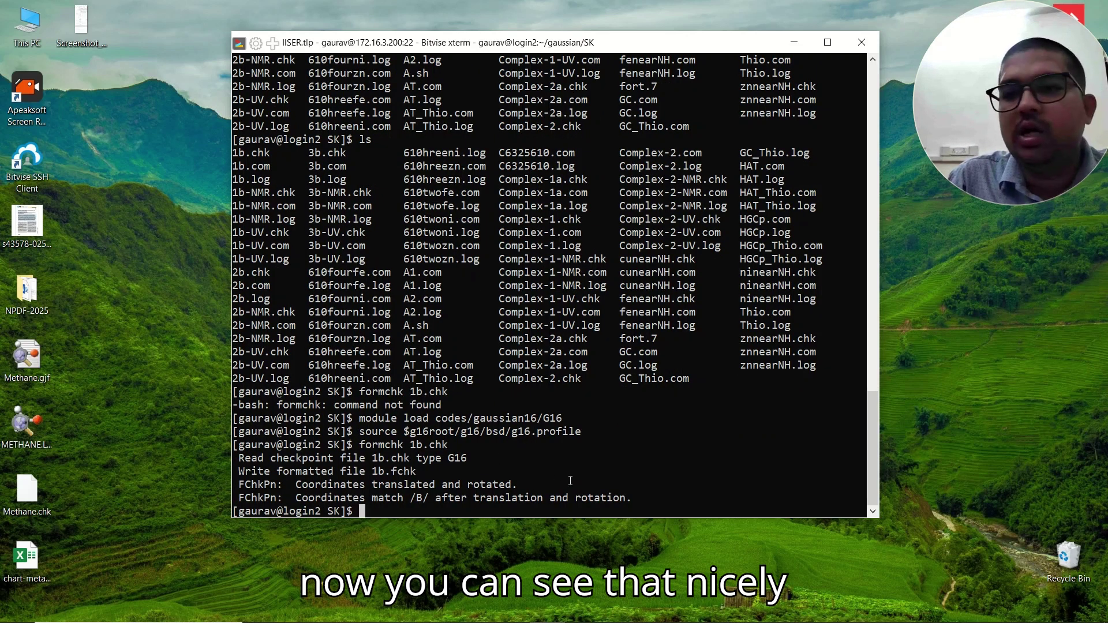
text(ls)
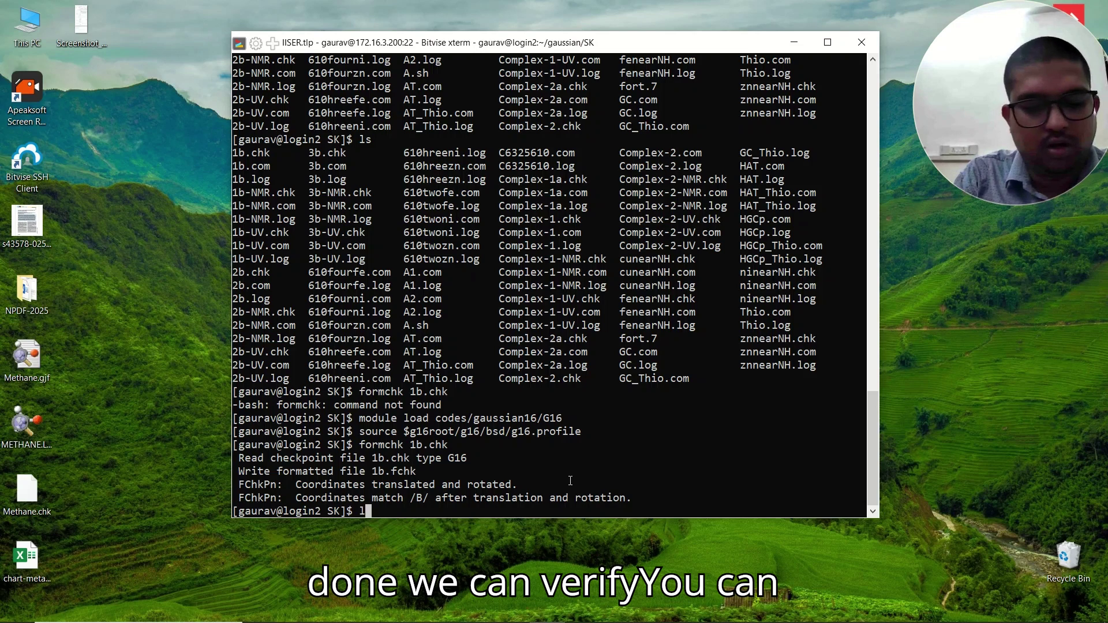
key(Return)
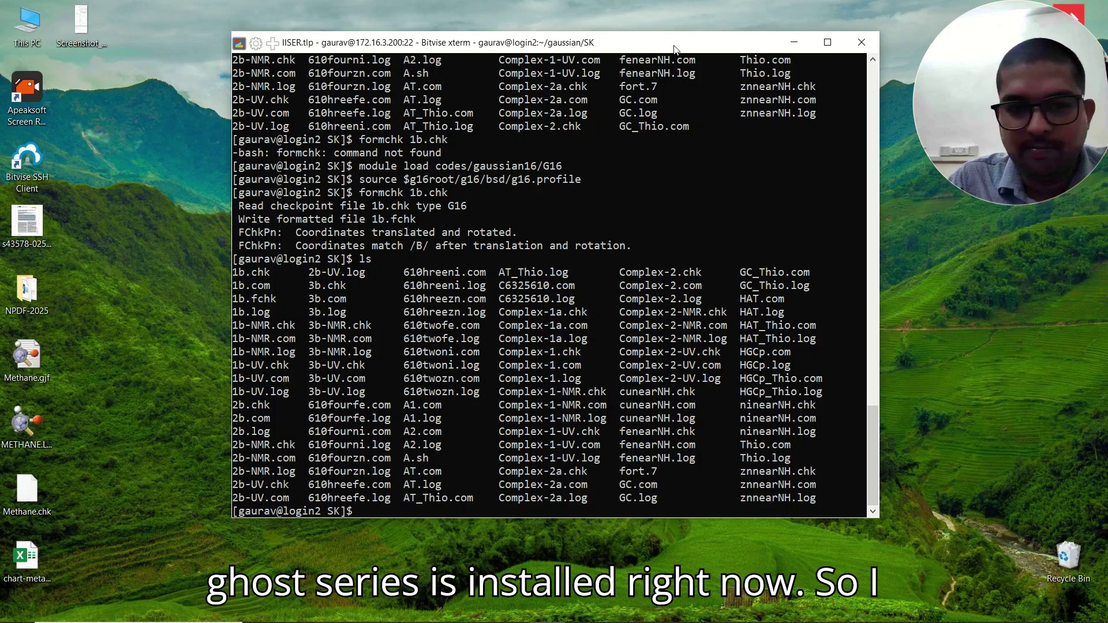
Go up with cd .. and list the gaussian folder, return home, then list the filesystem root
text(cd..)
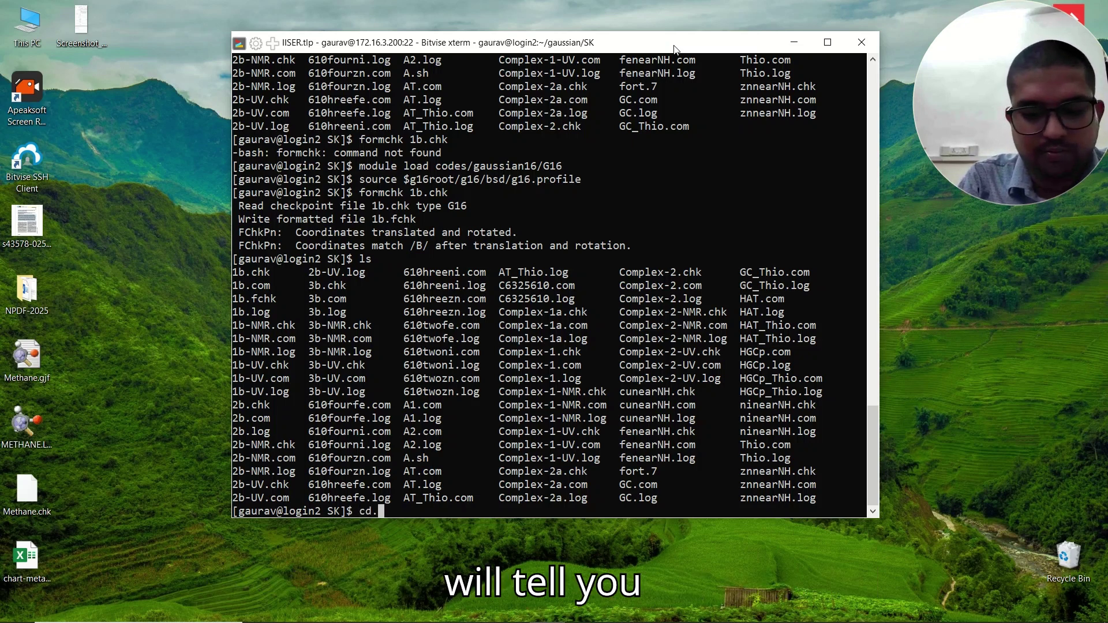
key(Return)
text(cd ..)
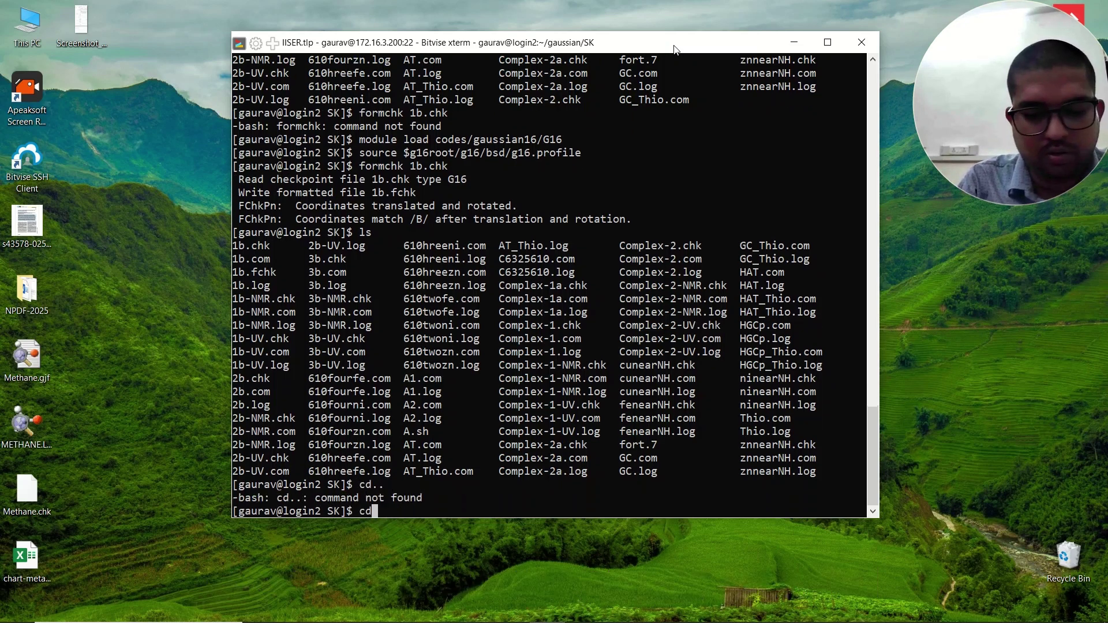
key(Return)
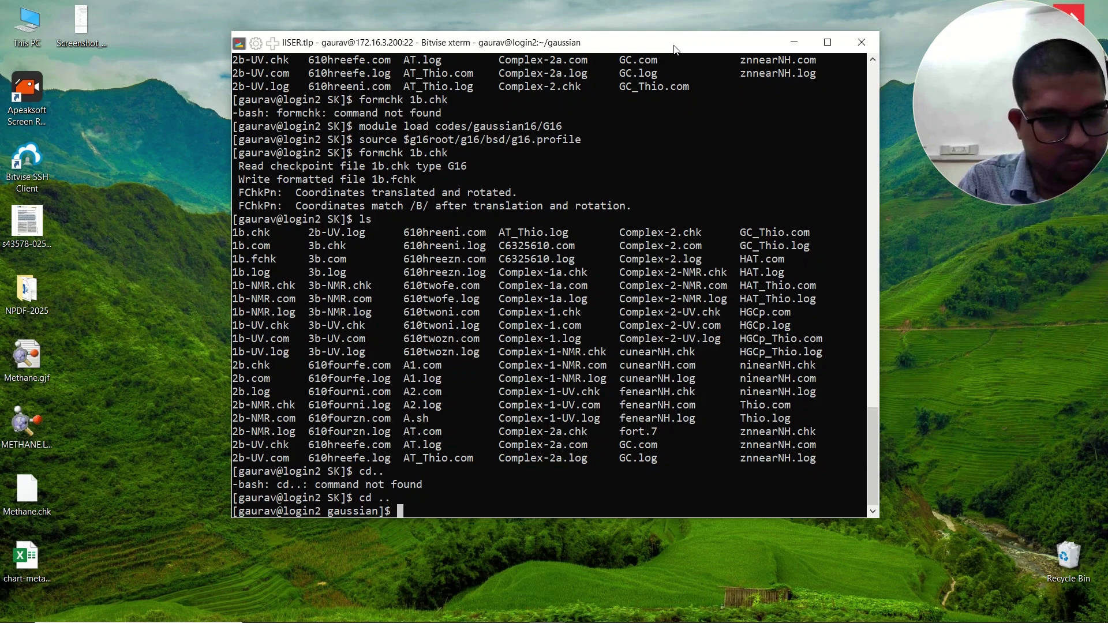
text(ls)
key(Return)
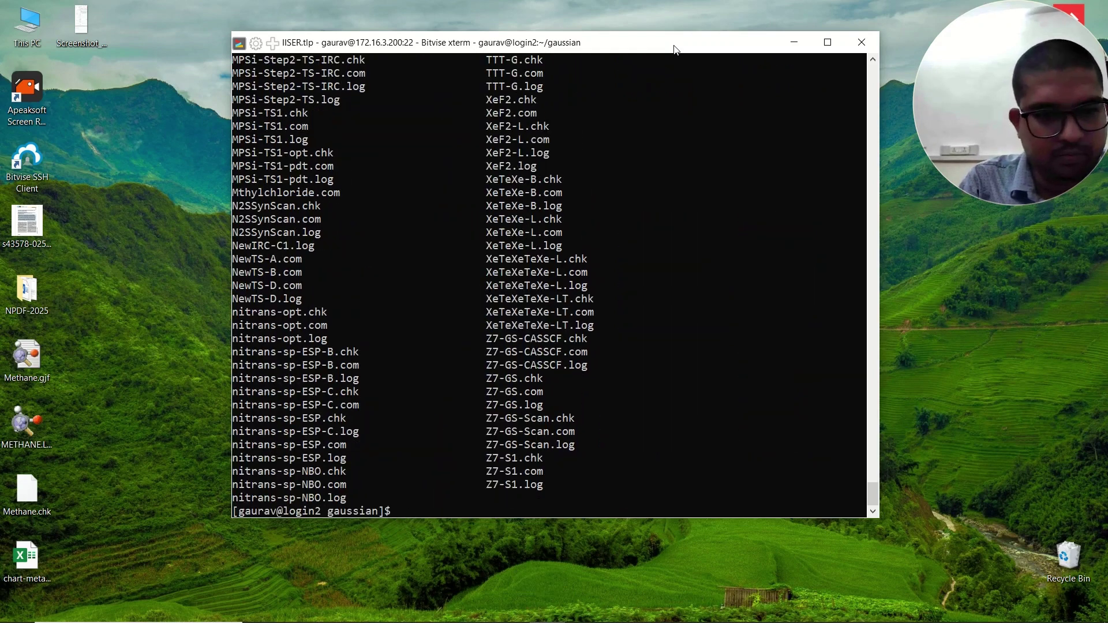
text(cd)
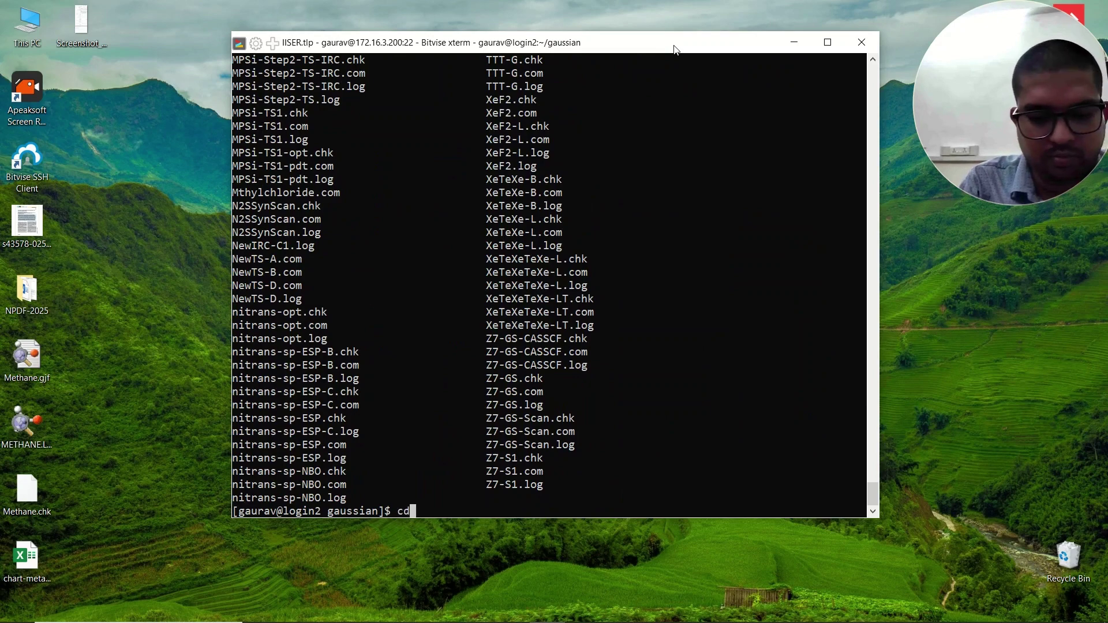
key(Return)
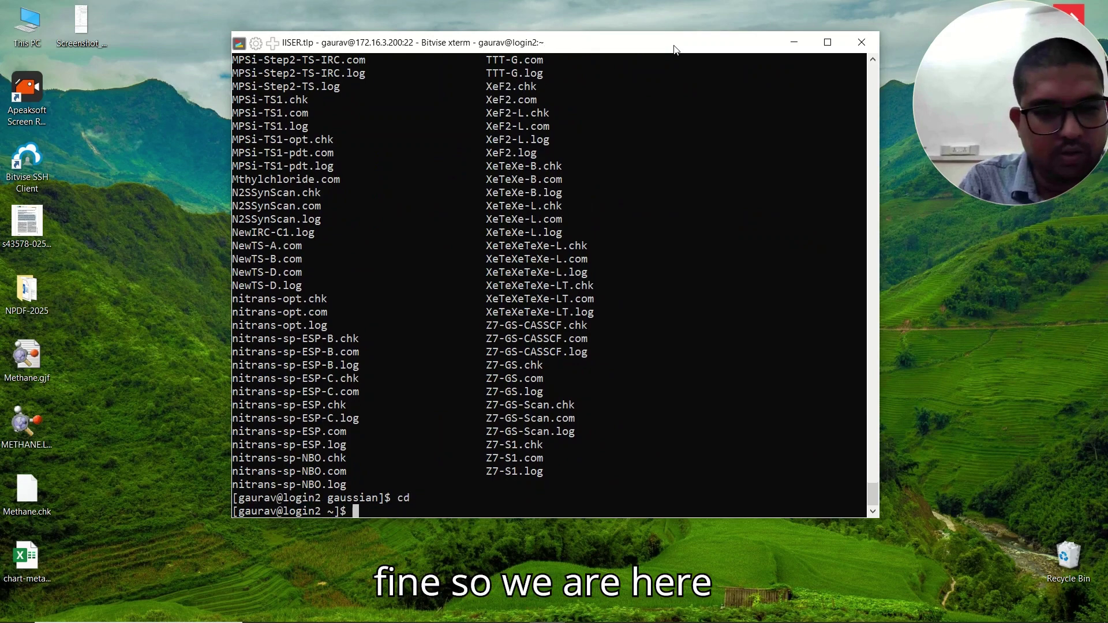
text(cd /)
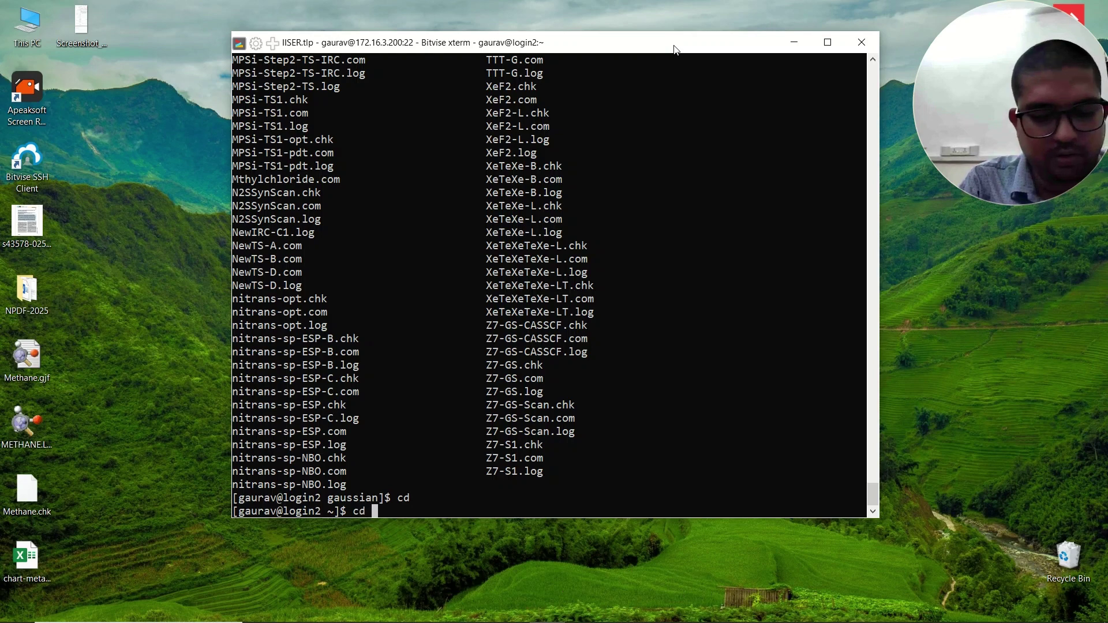
key(Return)
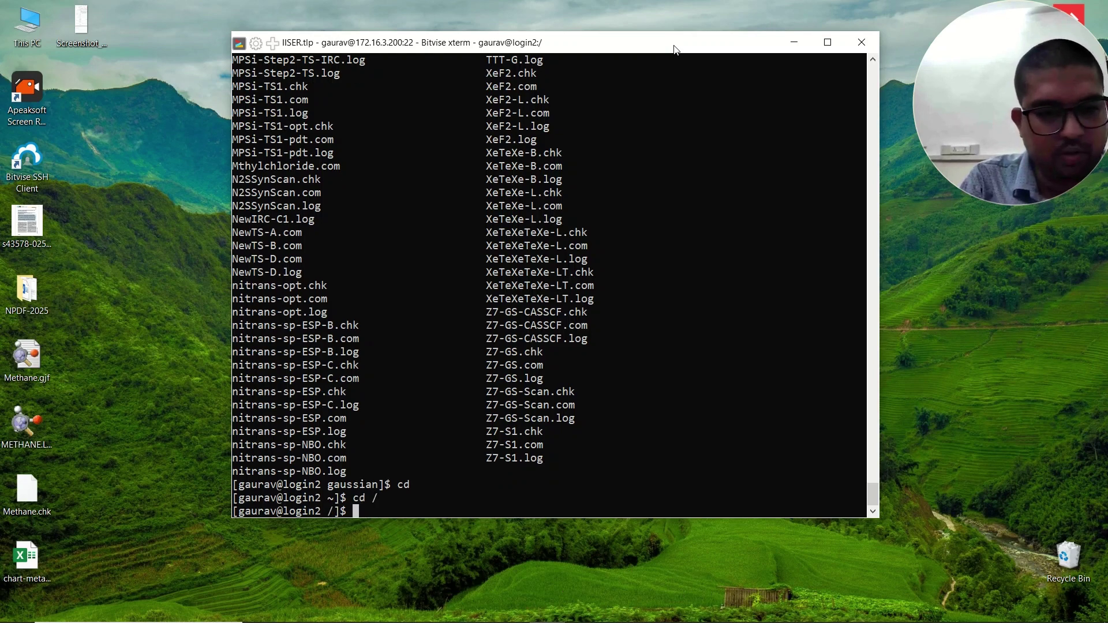
text(ls)
key(Return)
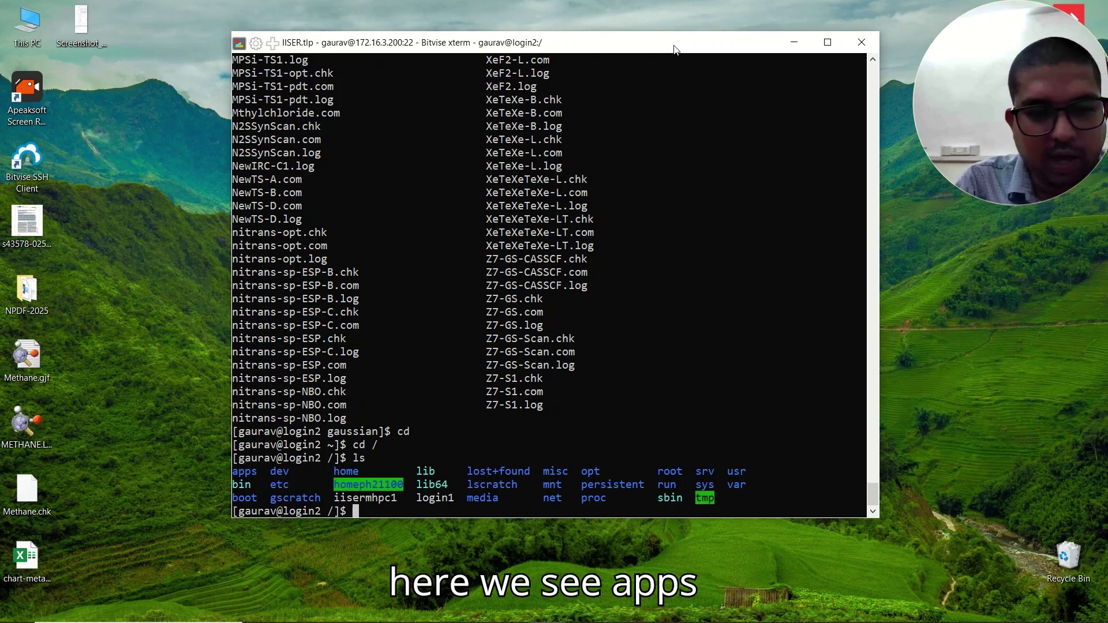
Enter /apps and then codes, listing each, and change into the g16 folder
text(cd apps/)
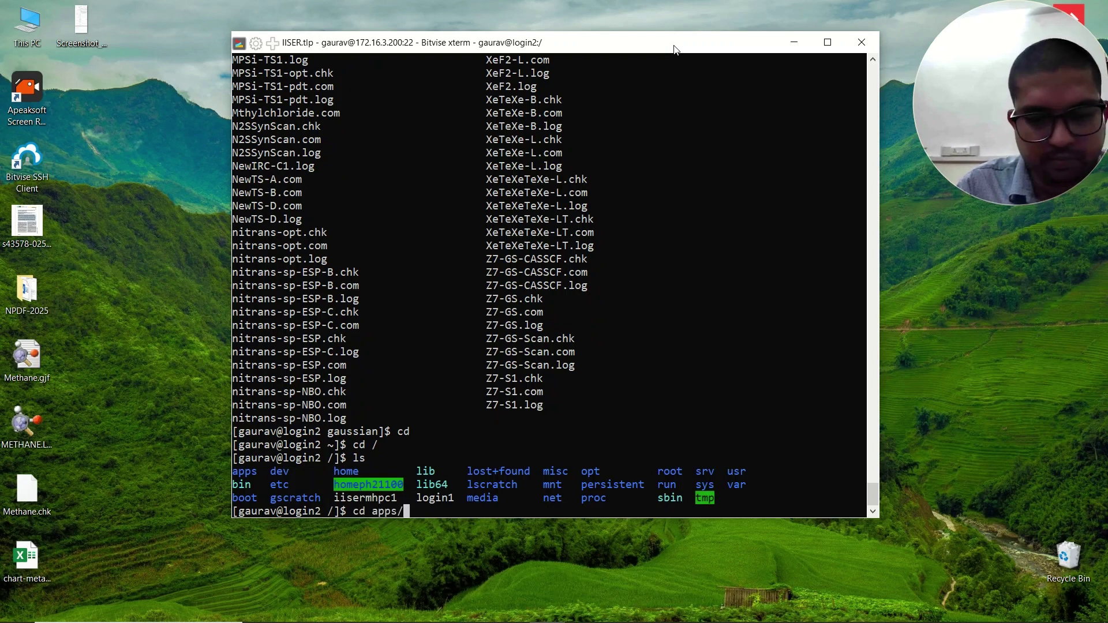
key(Return)
text(ls)
key(Return)
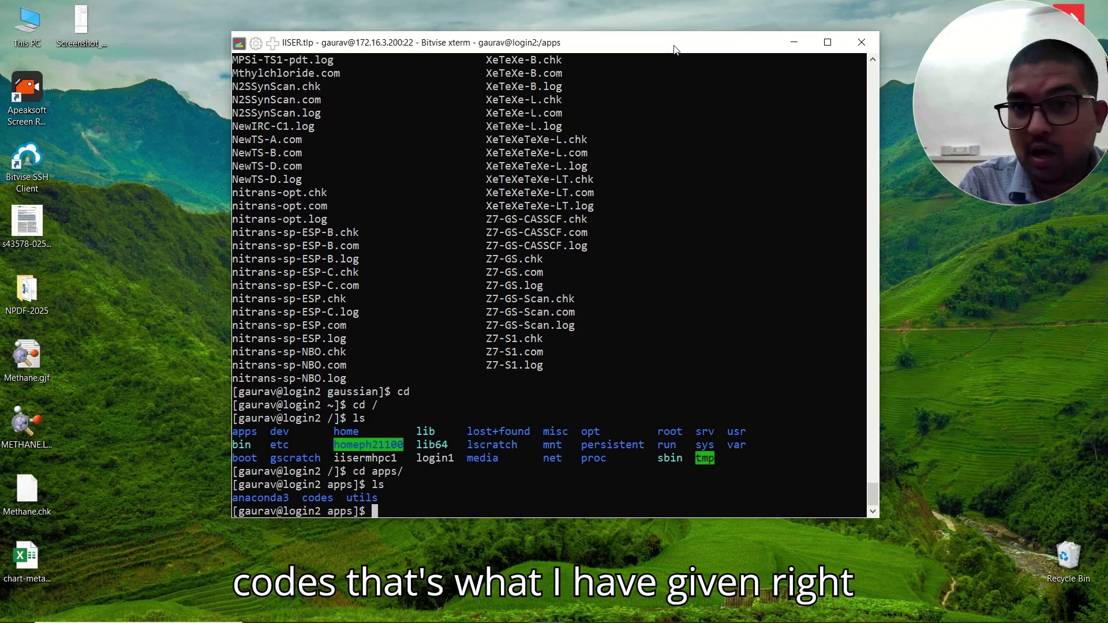
text(cd )
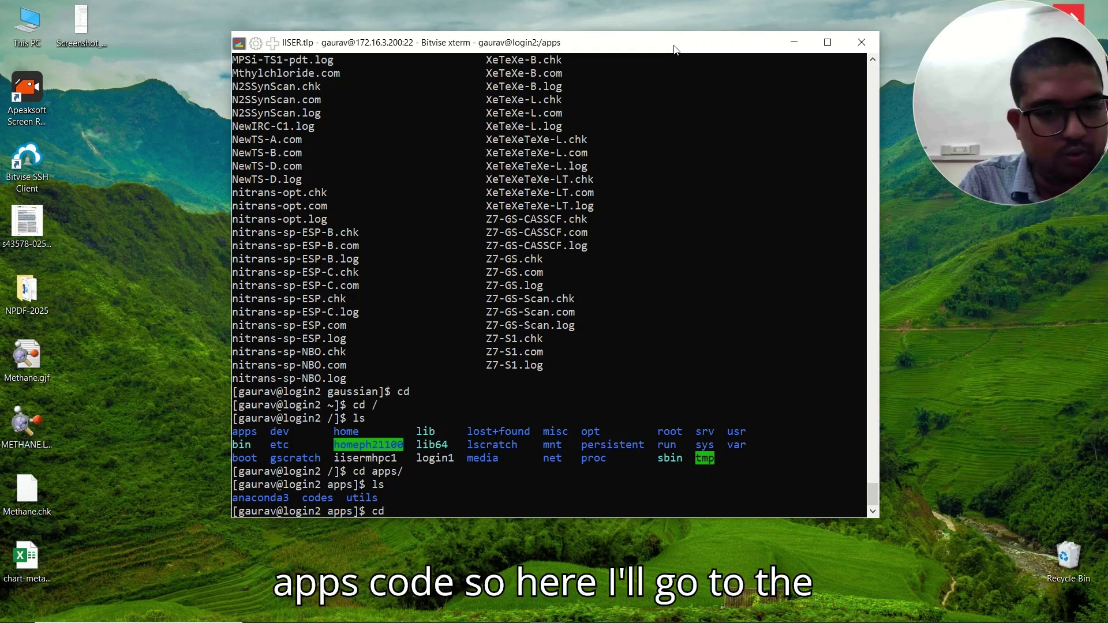
text(co)
key(Tab)
key(Return)
text(ls)
key(Return)
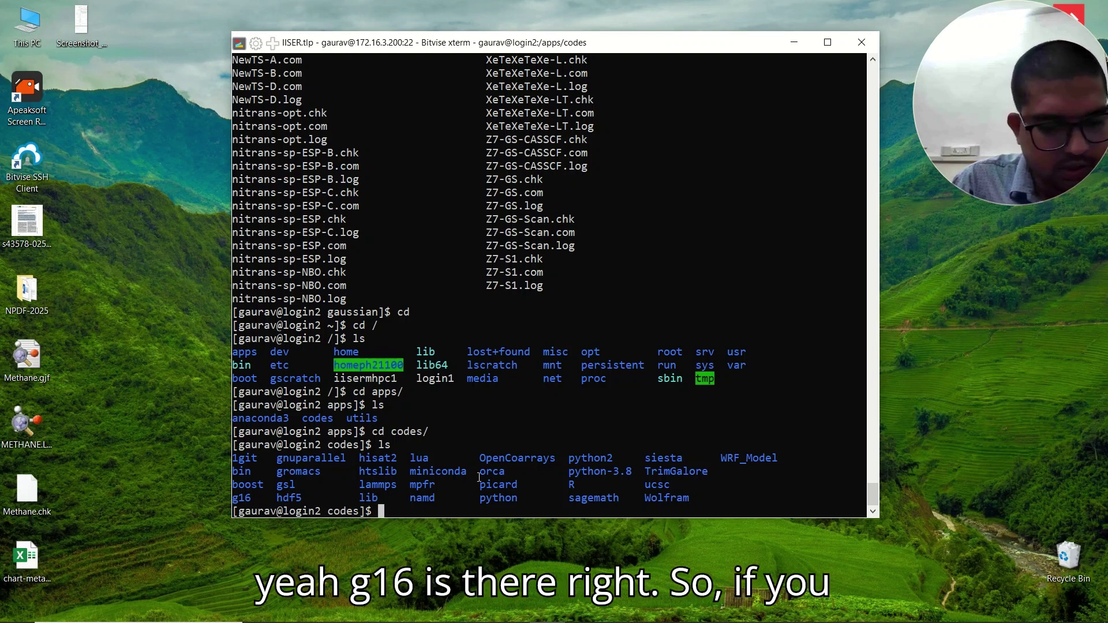
text(cd g)
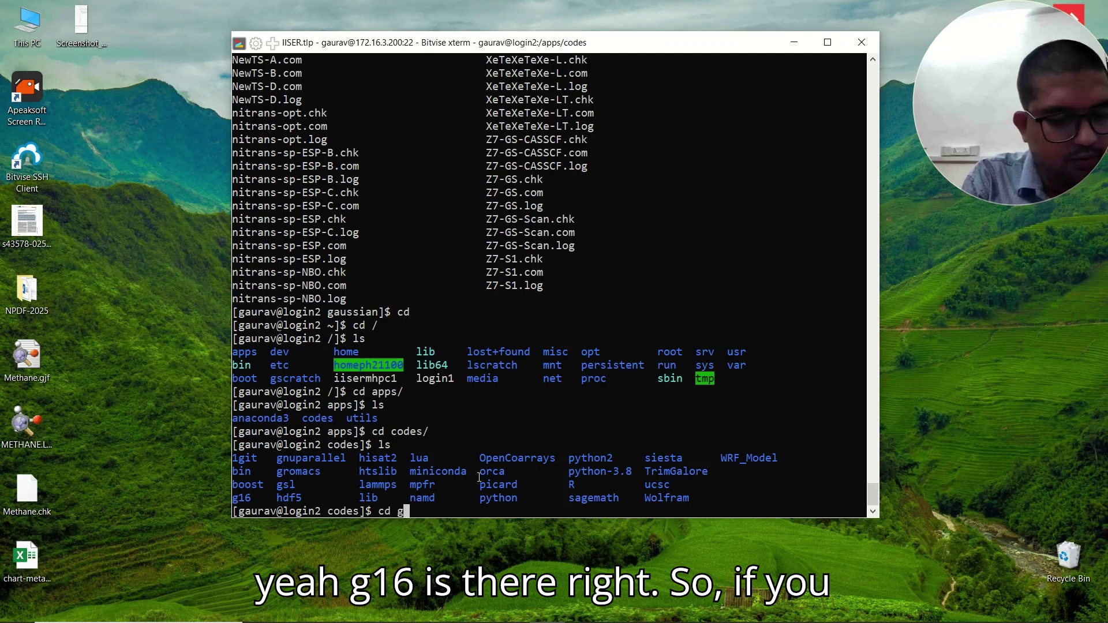
text(16/)
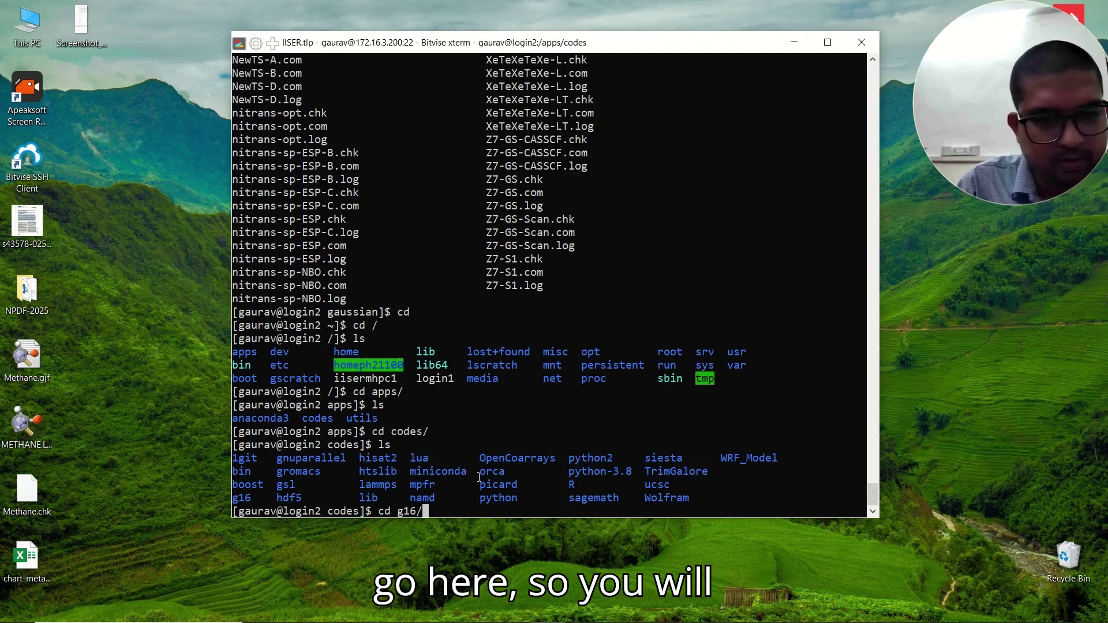
key(Return)
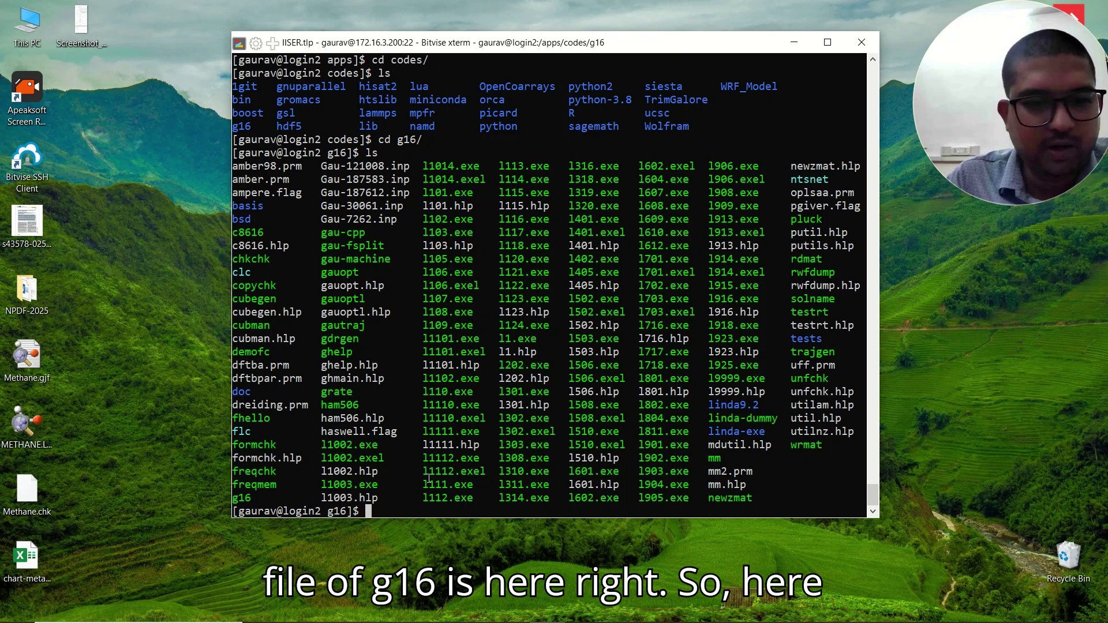
Look over the gaussian16 module line in the Imp Keywords.txt notes
scroll(439, 243, up, 4)
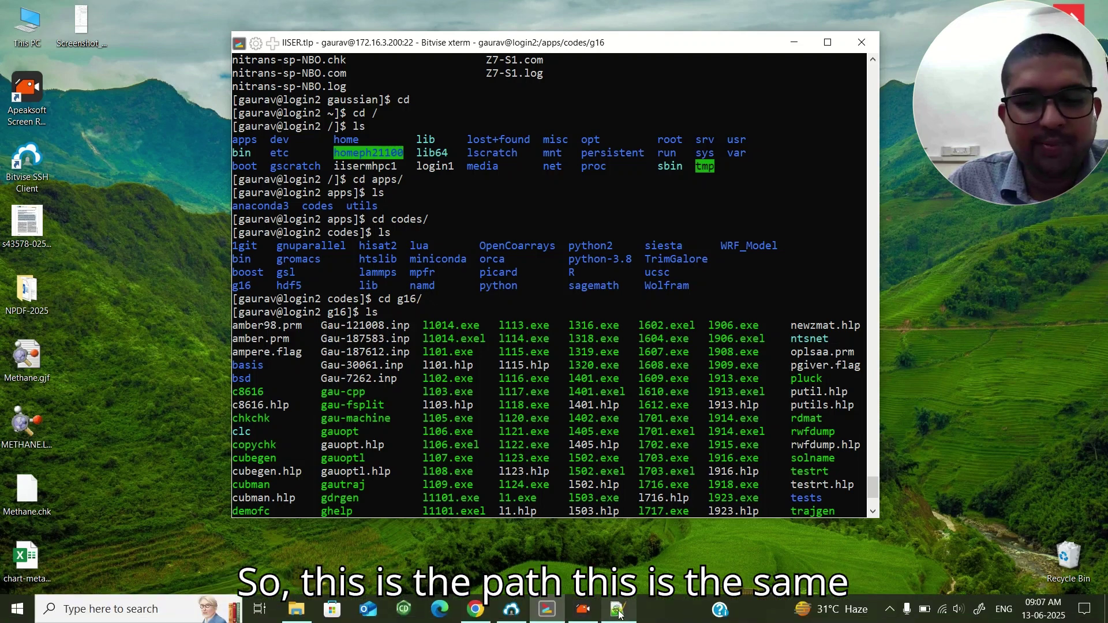
click(617, 617)
click(239, 166)
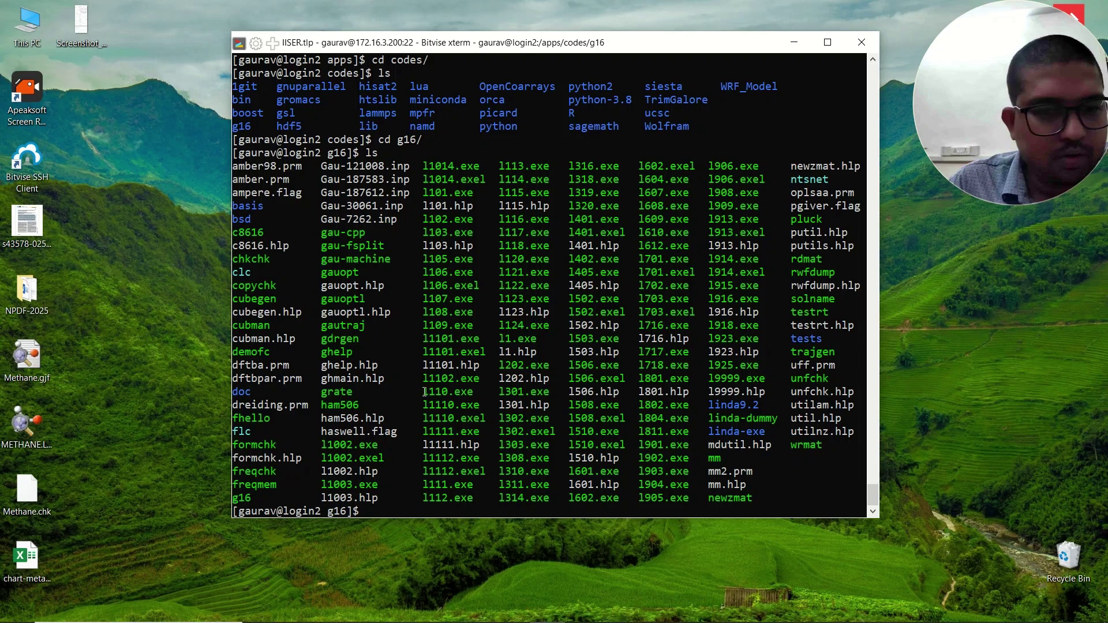
scroll(425, 392, up, 1)
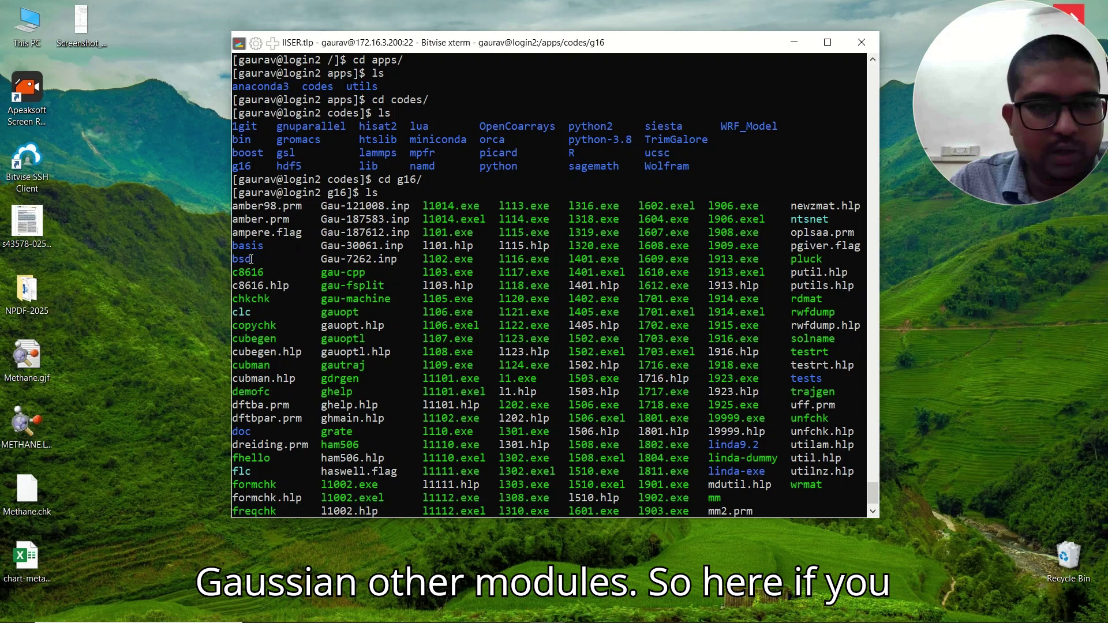
scroll(424, 273, down, 1)
List the g16 folder and change into its bsd subfolder
text(c d b)
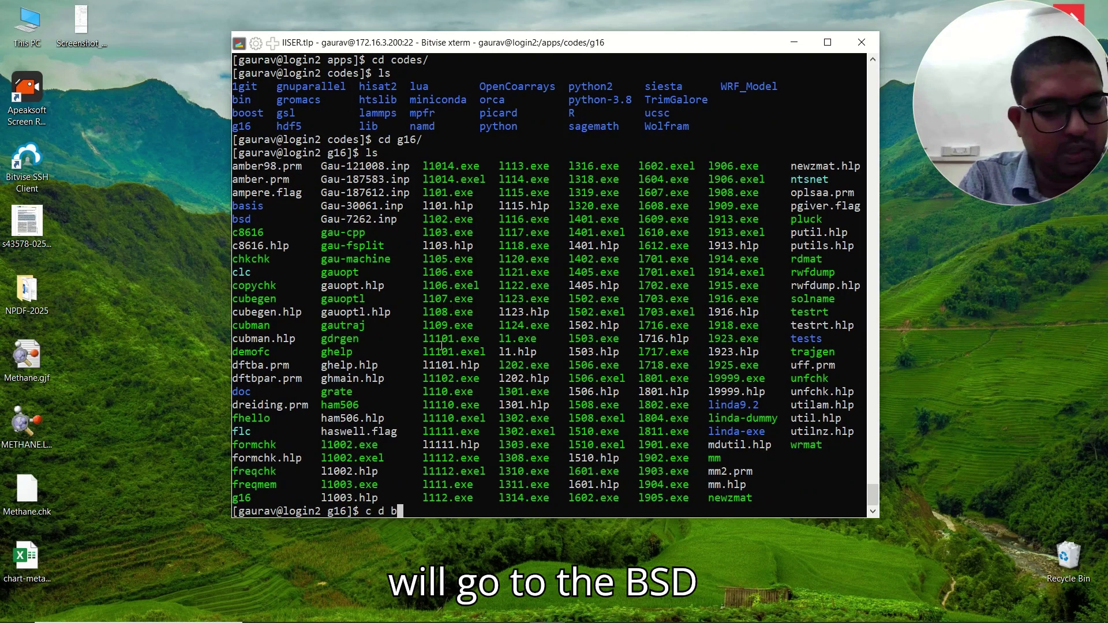
text(sd/)
key(Return)
text(l)
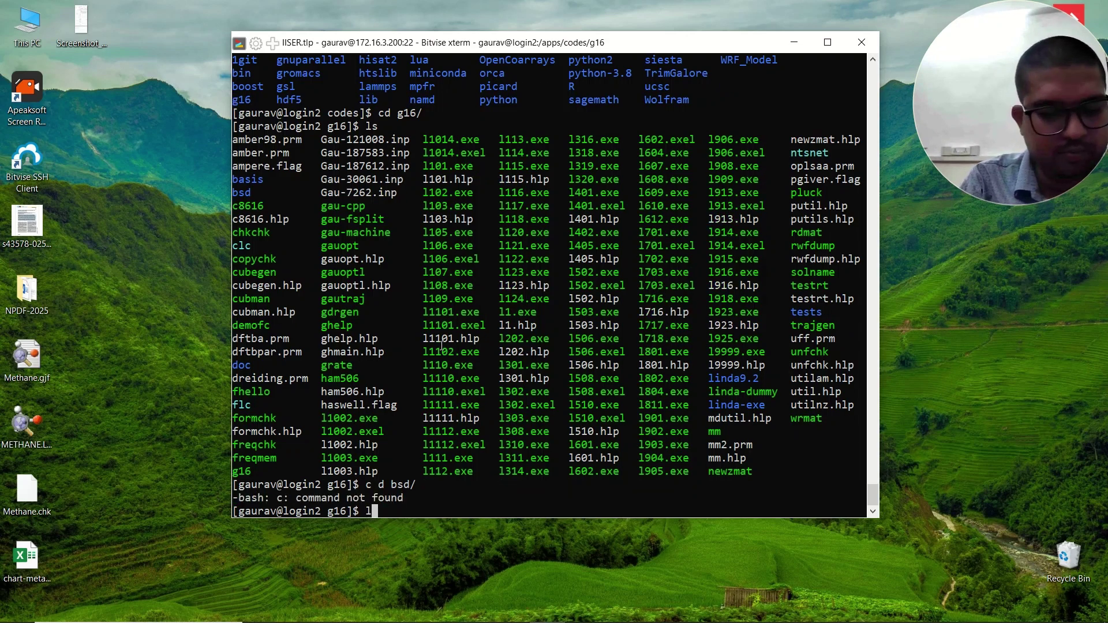
text(s)
key(Return)
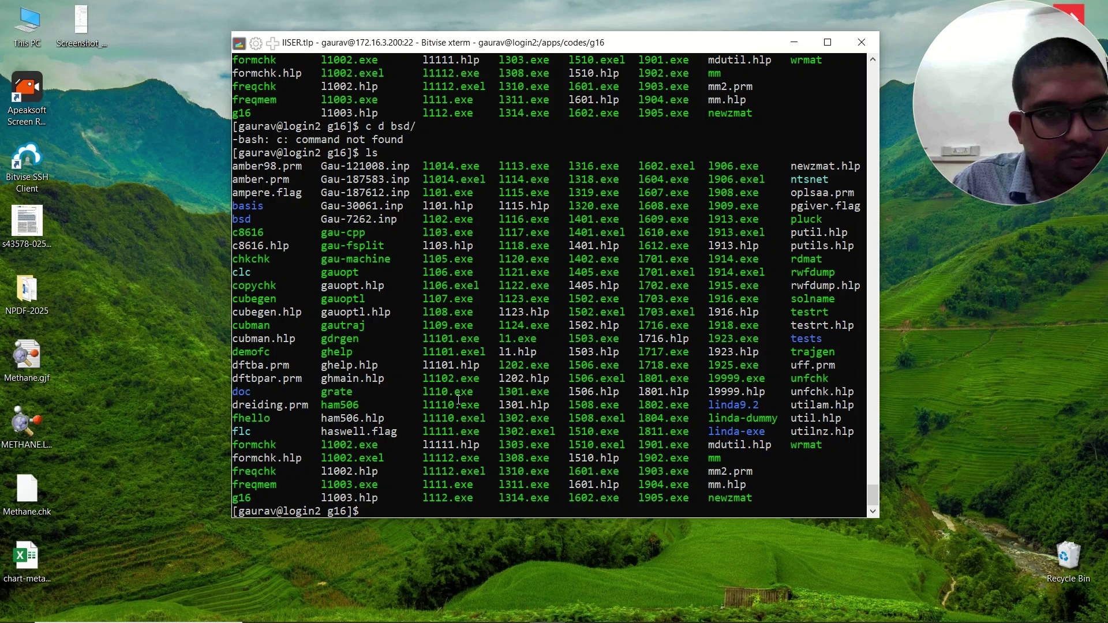
text(cd bsd/)
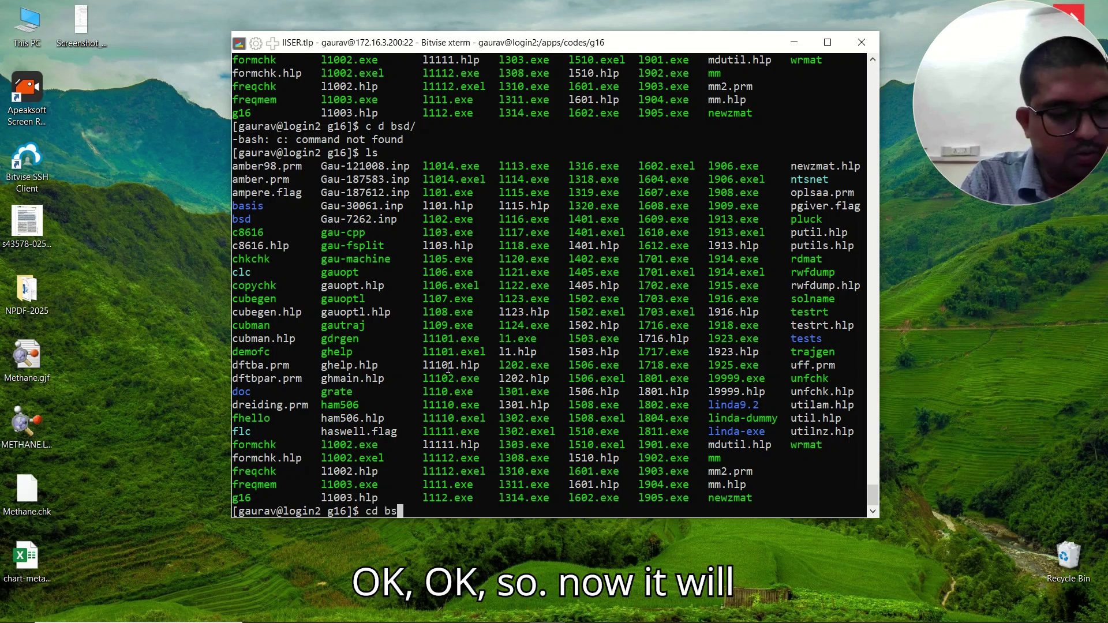
key(Return)
List the bsd folder's scripts with ls, then type 'formchk ab.chk' and erase the ab.chk argument
text(ls)
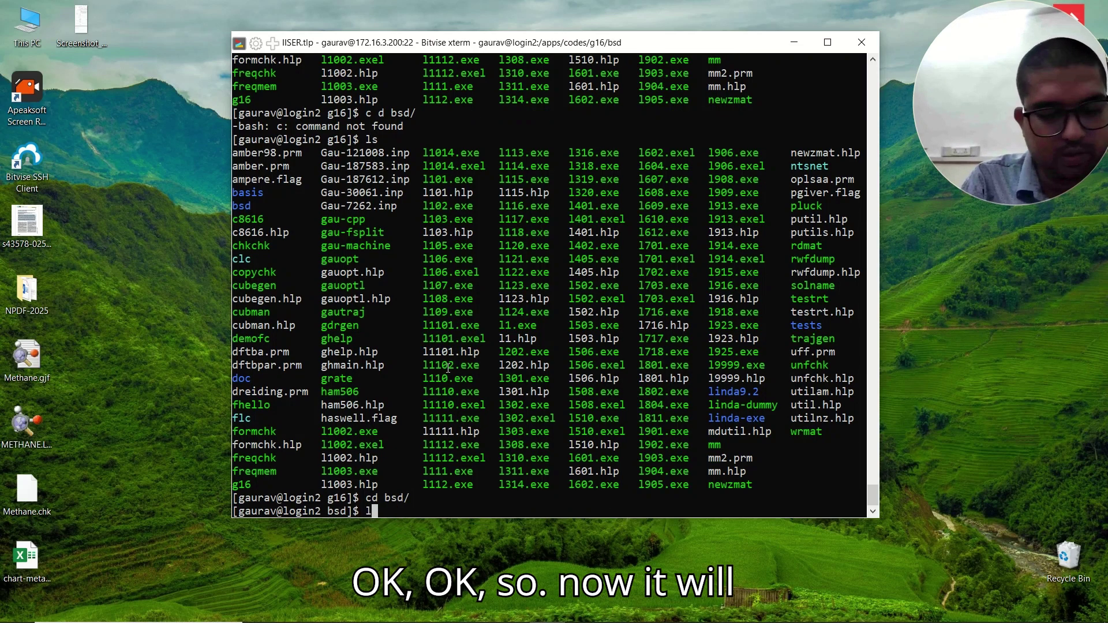
key(Return)
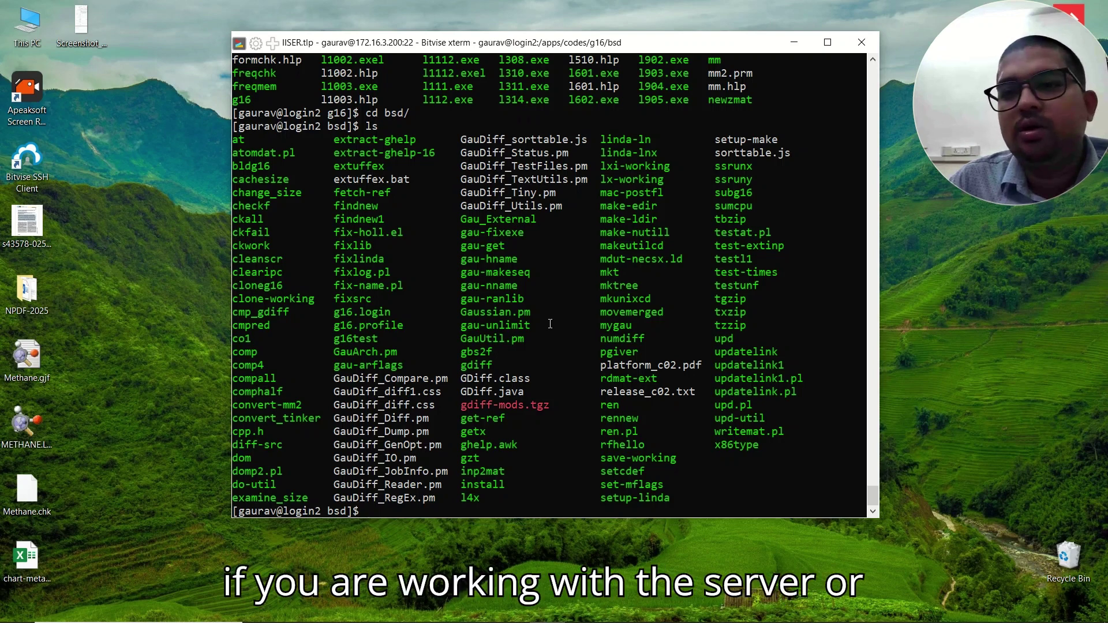
text(formchk)
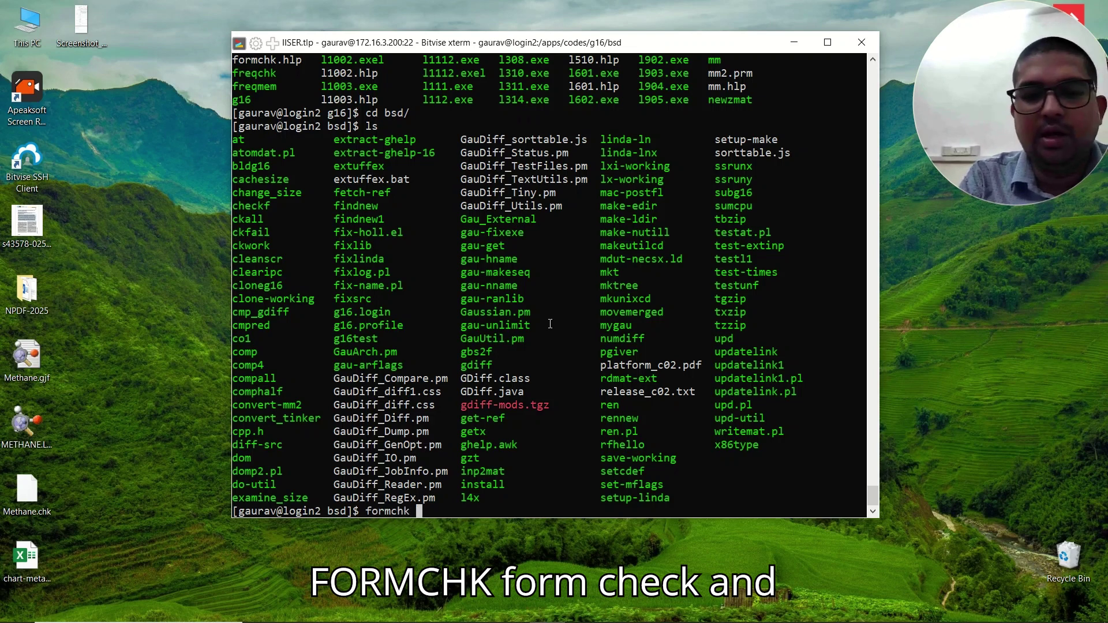
text( ab.chk)
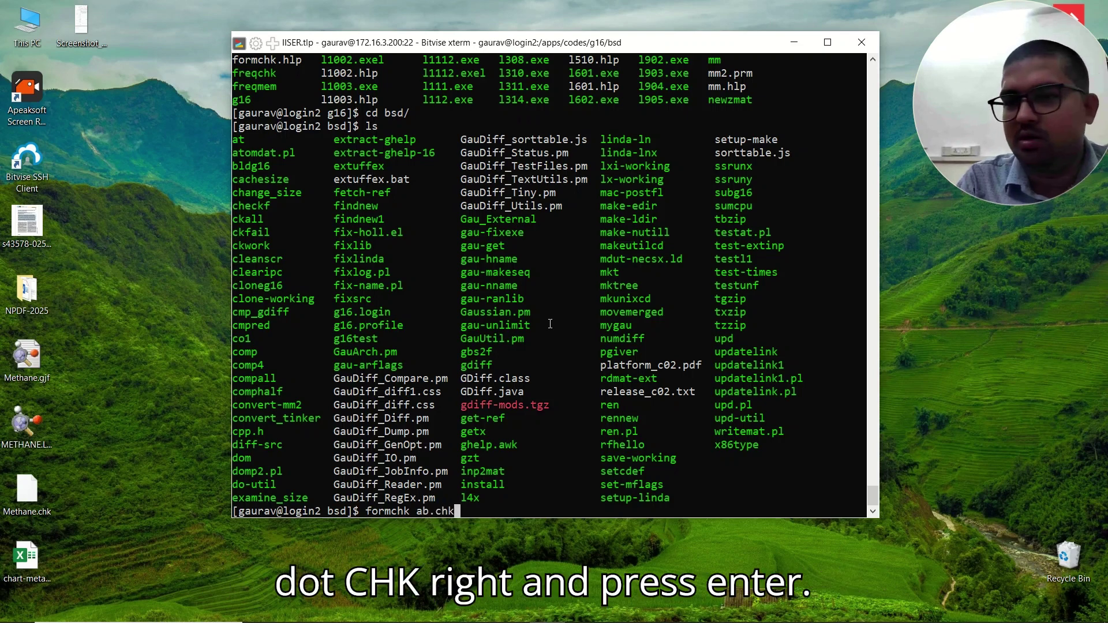
key(BackSpace)
key(BackSpace)
key(BackSpace)
key(BackSpace)
key(BackSpace)
key(BackSpace)
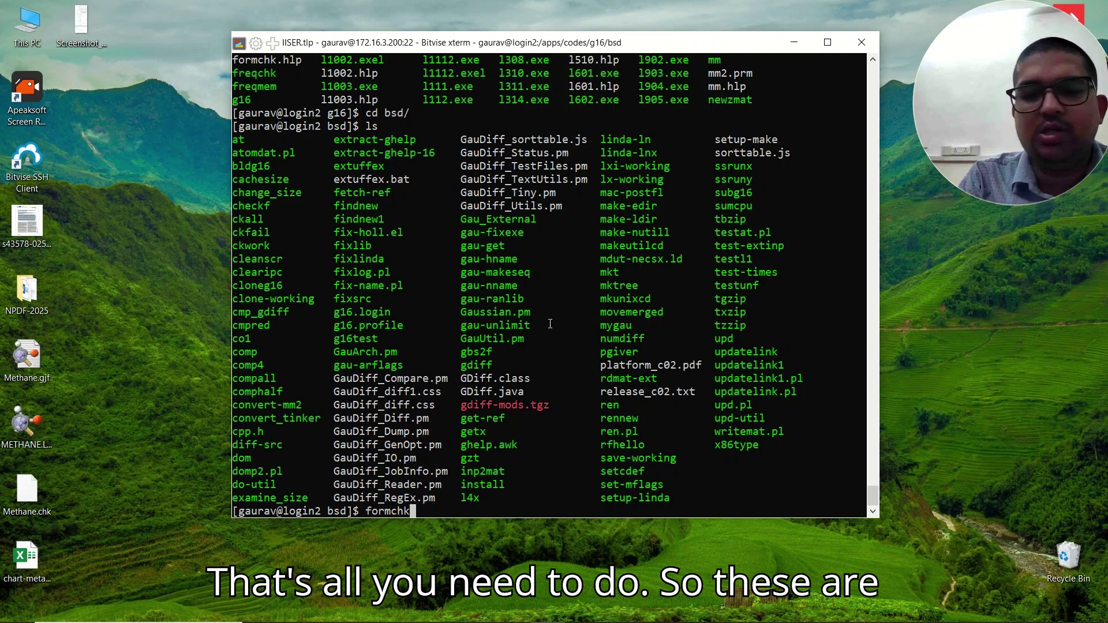
key(BackSpace)
key(BackSpace)
key(BackSpace)
key(BackSpace)
key(BackSpace)
key(BackSpace)
key(BackSpace)
key(BackSpace)
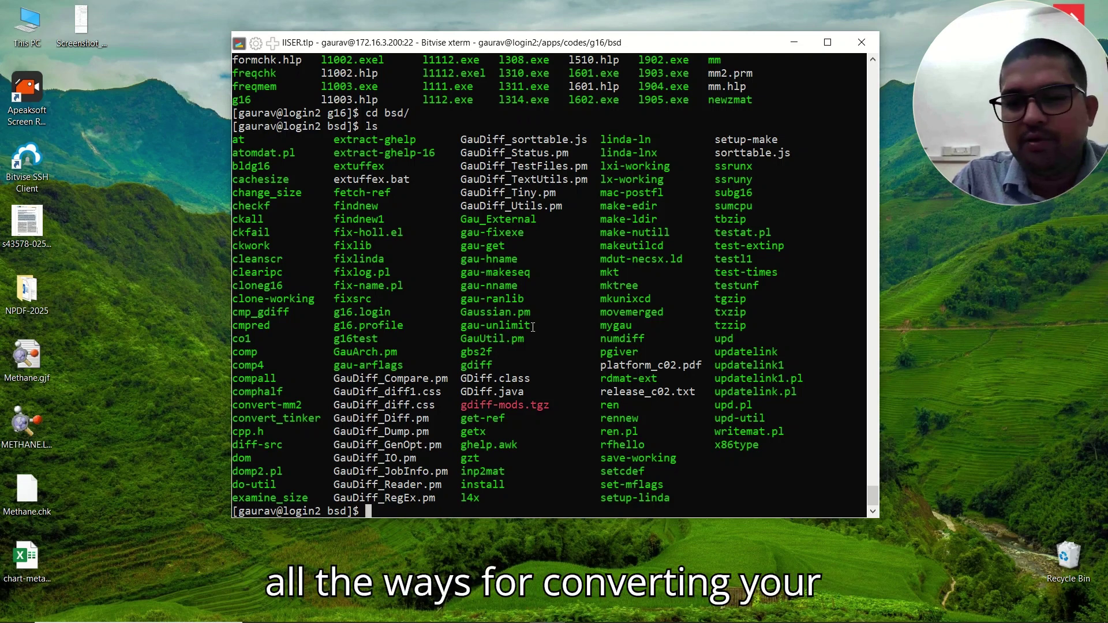